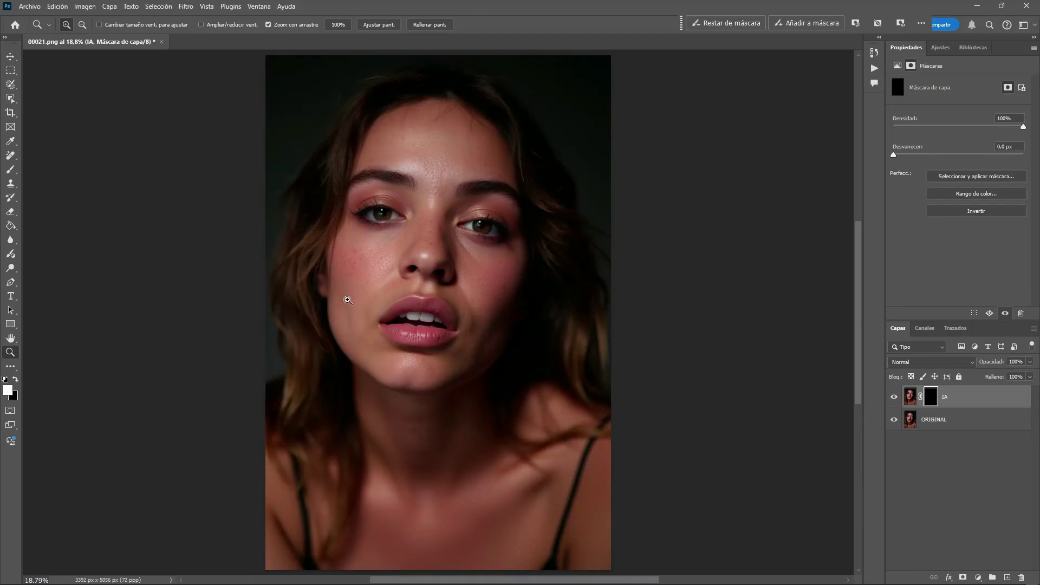
Zoom in on the face and paint the IA layer mask white over the forehead and face
key(b)
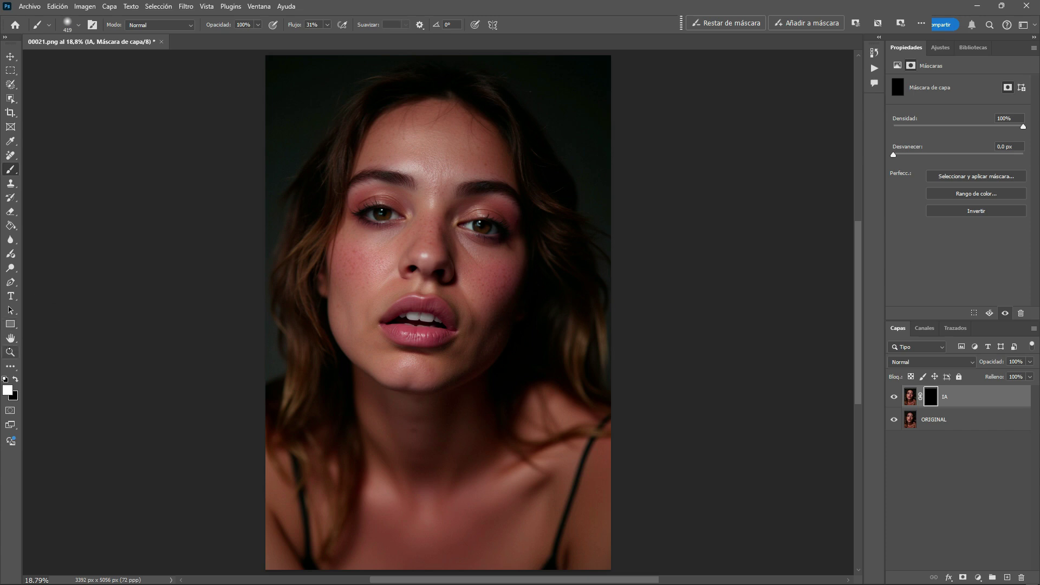
key(z)
click(428, 295)
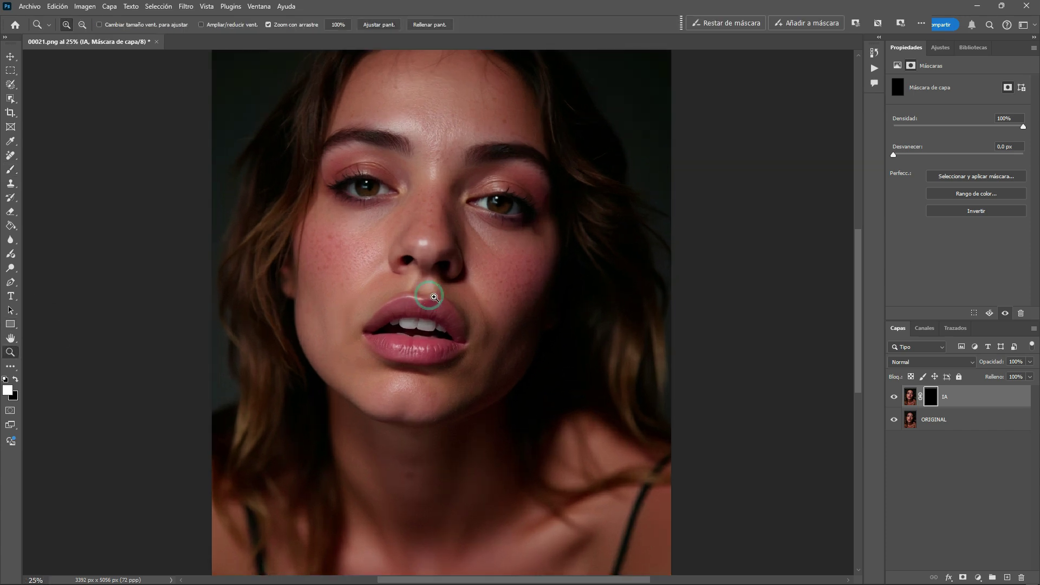
scroll(859, 306, up, 2)
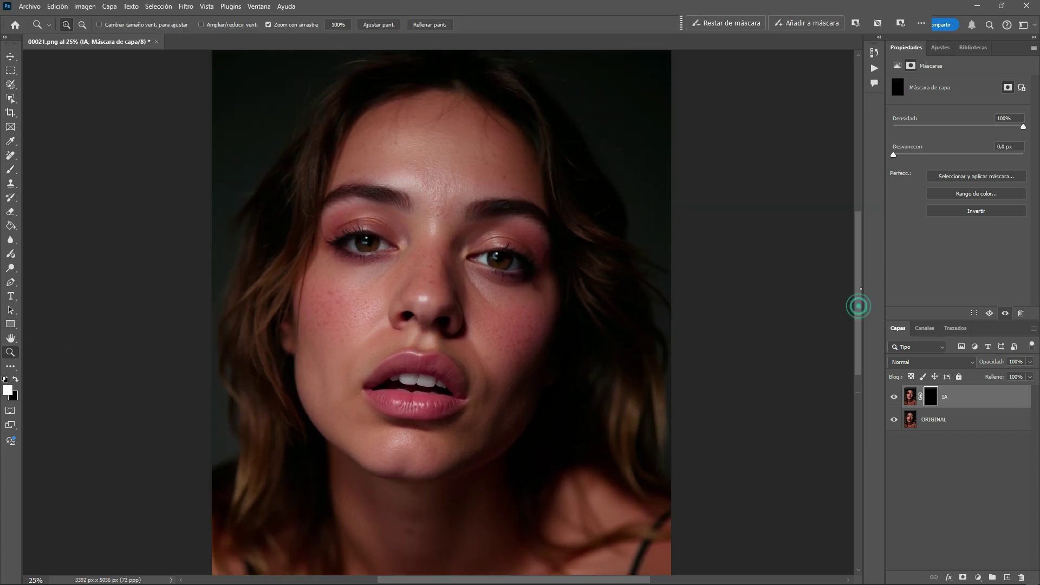
key(b)
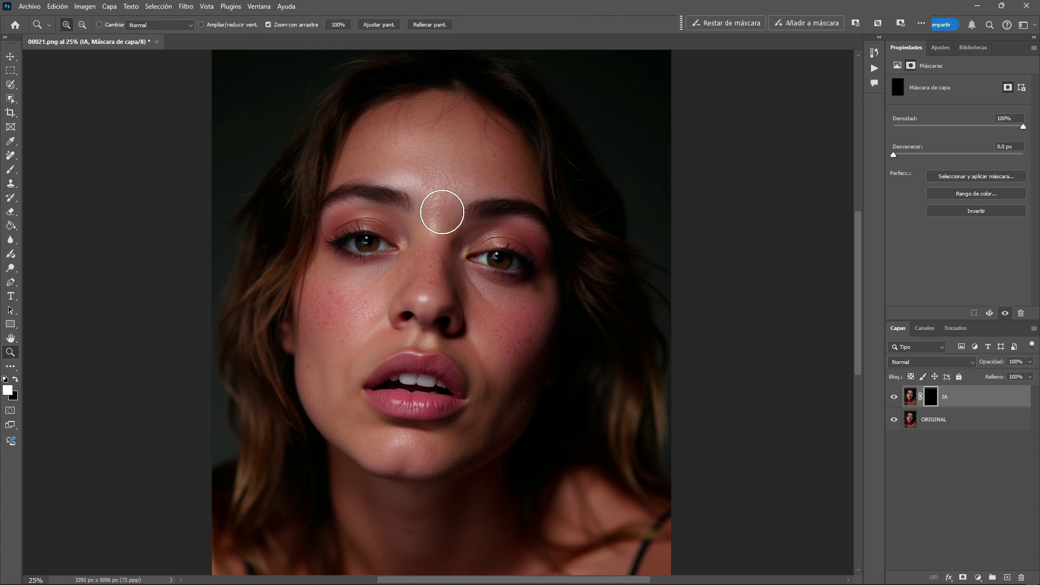
mouse_move(489, 178)
mouse_down()
mouse_move(511, 176)
mouse_move(483, 177)
mouse_move(511, 170)
mouse_move(495, 123)
mouse_move(478, 123)
mouse_move(431, 209)
mouse_move(415, 169)
mouse_move(355, 158)
mouse_move(455, 116)
mouse_move(434, 189)
mouse_move(453, 181)
mouse_move(505, 217)
mouse_move(489, 221)
mouse_move(516, 217)
mouse_move(394, 204)
mouse_move(397, 216)
mouse_move(339, 200)
mouse_move(440, 211)
mouse_move(427, 274)
mouse_move(453, 271)
mouse_move(472, 293)
mouse_move(515, 299)
mouse_move(488, 304)
mouse_move(428, 274)
mouse_move(320, 288)
mouse_move(323, 316)
mouse_move(349, 294)
mouse_move(320, 359)
mouse_move(362, 325)
mouse_move(373, 323)
mouse_move(366, 335)
mouse_move(434, 292)
mouse_move(506, 330)
mouse_move(529, 320)
mouse_move(495, 378)
mouse_move(492, 390)
mouse_move(511, 353)
mouse_move(511, 408)
mouse_move(472, 434)
mouse_move(513, 390)
mouse_move(406, 444)
mouse_move(445, 459)
mouse_move(351, 413)
mouse_move(368, 449)
mouse_move(365, 431)
mouse_move(316, 388)
mouse_move(334, 352)
mouse_move(406, 359)
mouse_up()
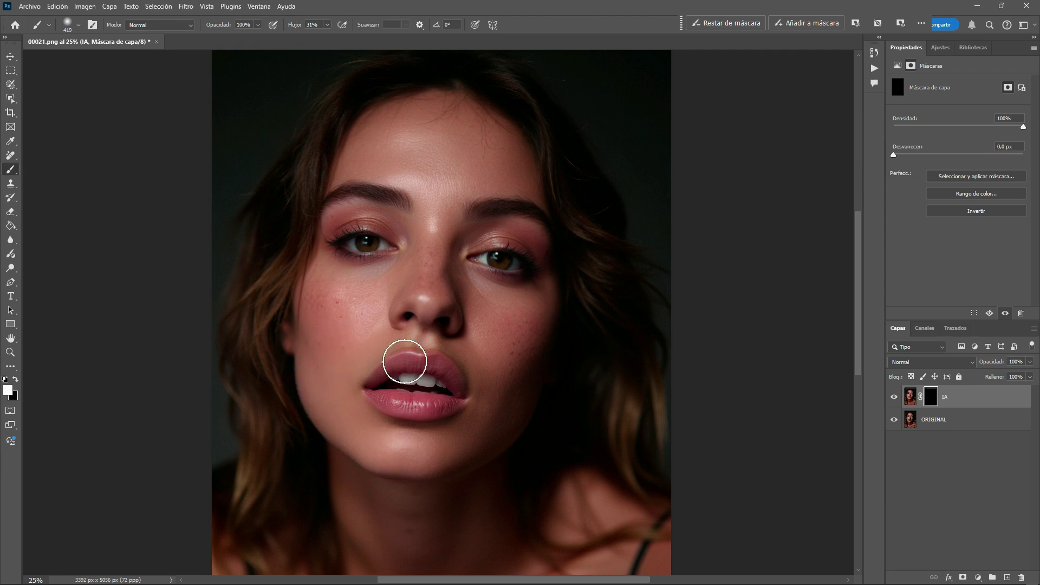
Compare IA with the original, then paint its mask white along the collarbone and neck
click(895, 399)
click(897, 400)
drag(859, 350, 858, 396)
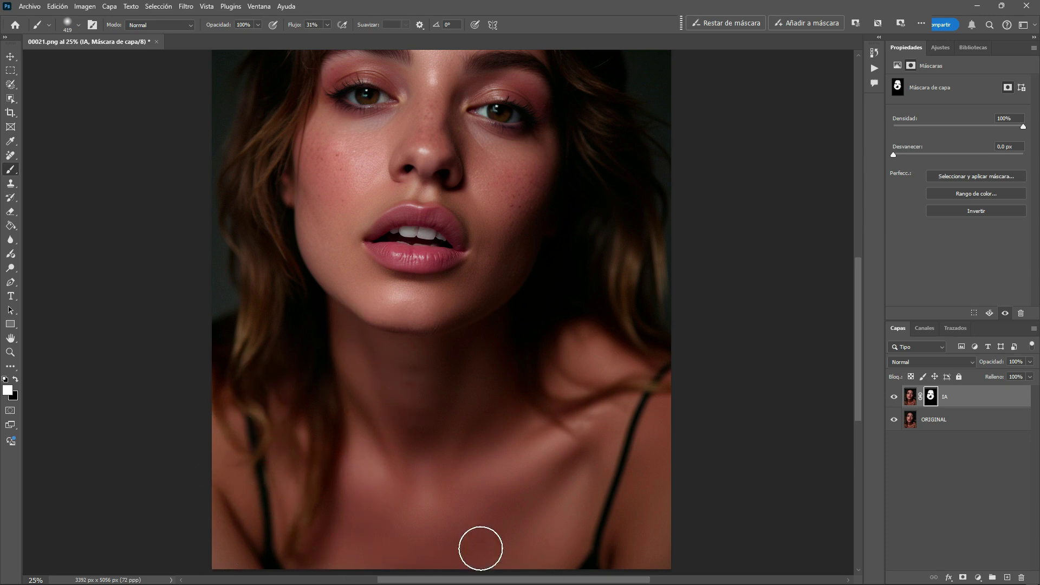
drag(489, 529, 580, 492)
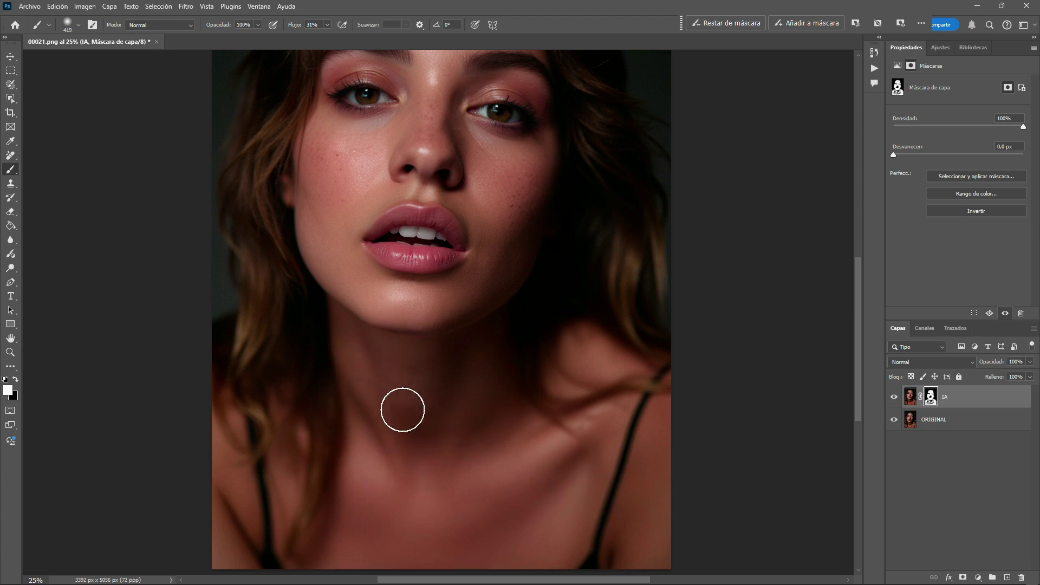
drag(608, 454, 564, 450)
scroll(860, 355, up, 3)
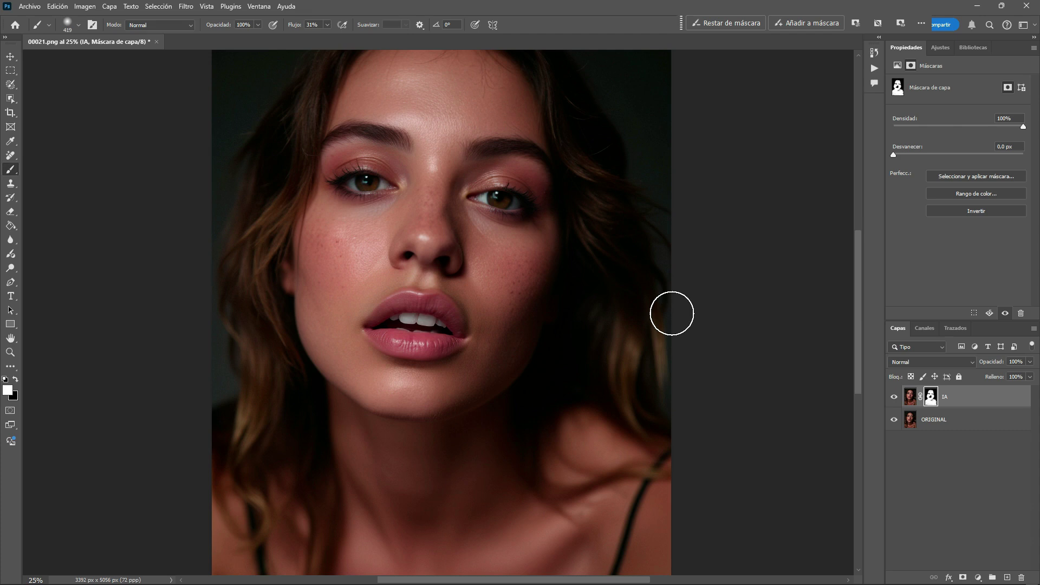
Fit the whole portrait on screen, toggle IA visibility to compare, then target its image thumbnail
click(10, 352)
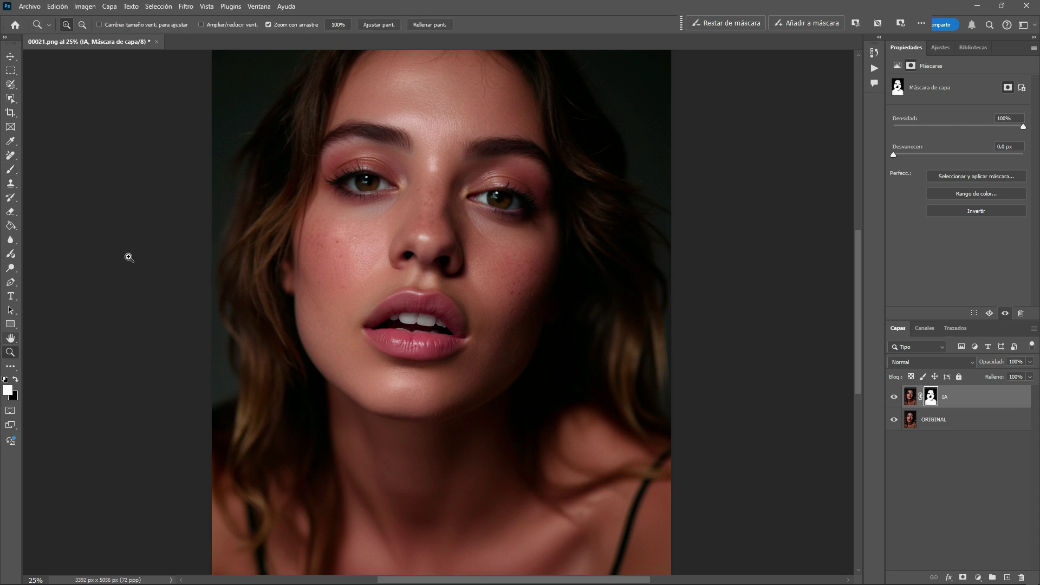
click(386, 28)
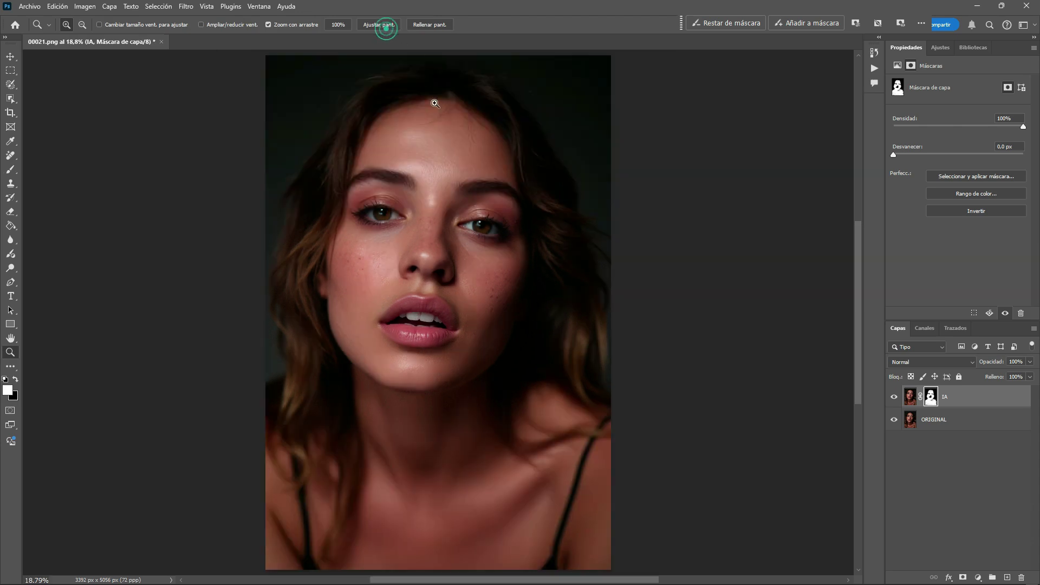
click(894, 399)
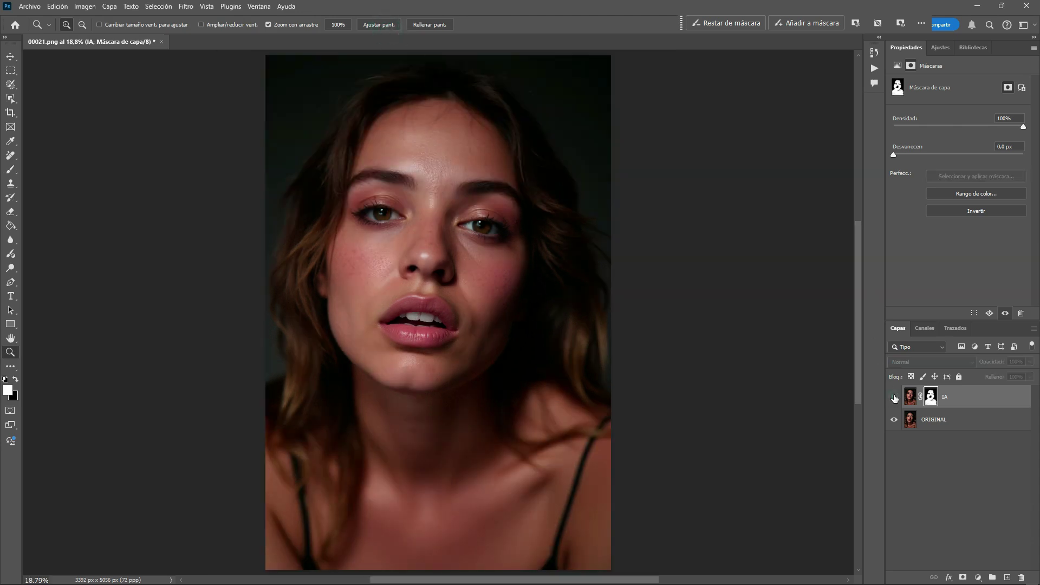
click(893, 398)
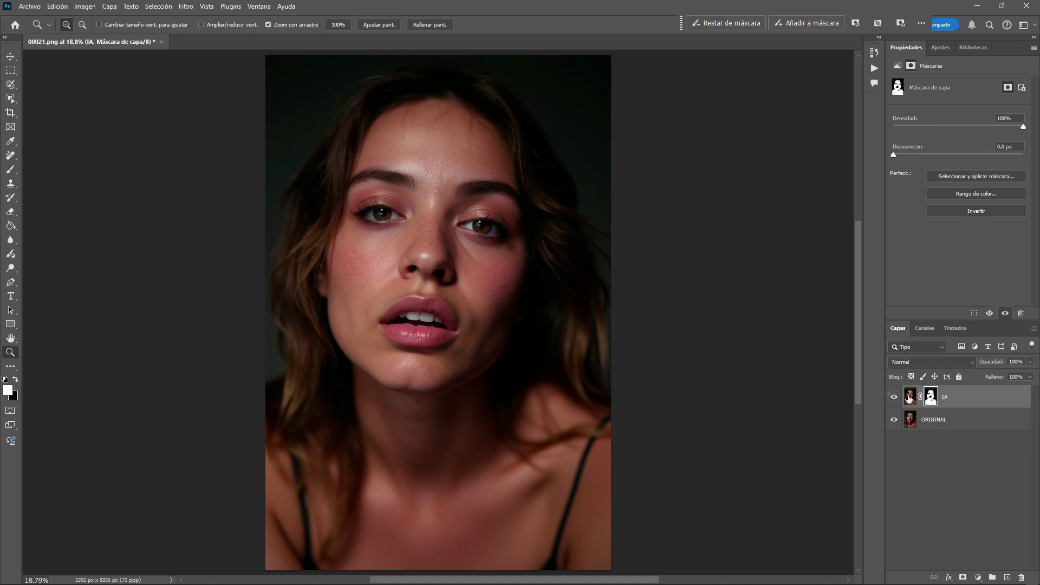
click(893, 398)
click(979, 396)
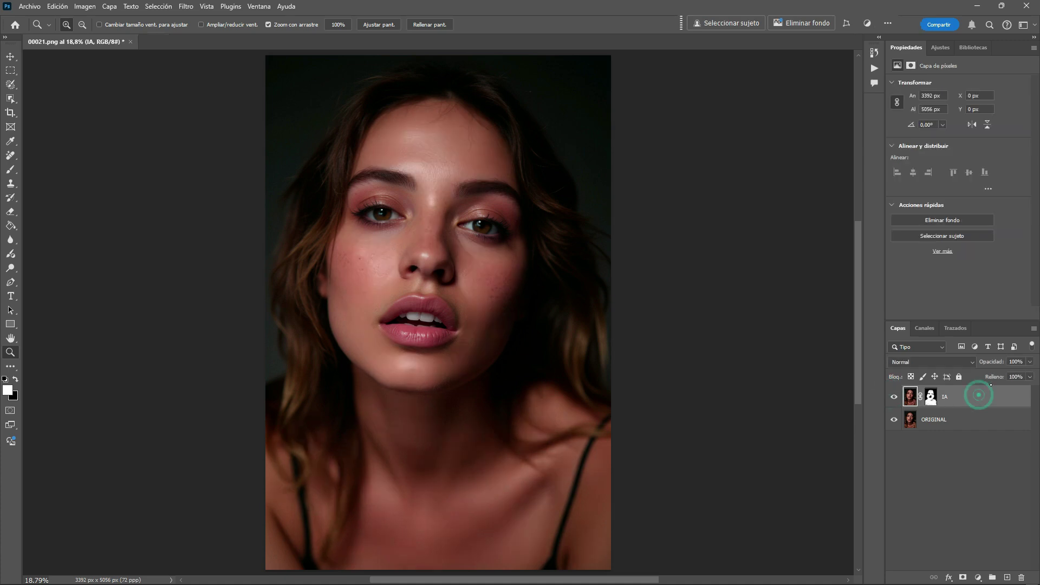
Stamp the visible layers into a new top layer named EDITADO and toggle it to compare
key(ctrl+shift+alt+n)
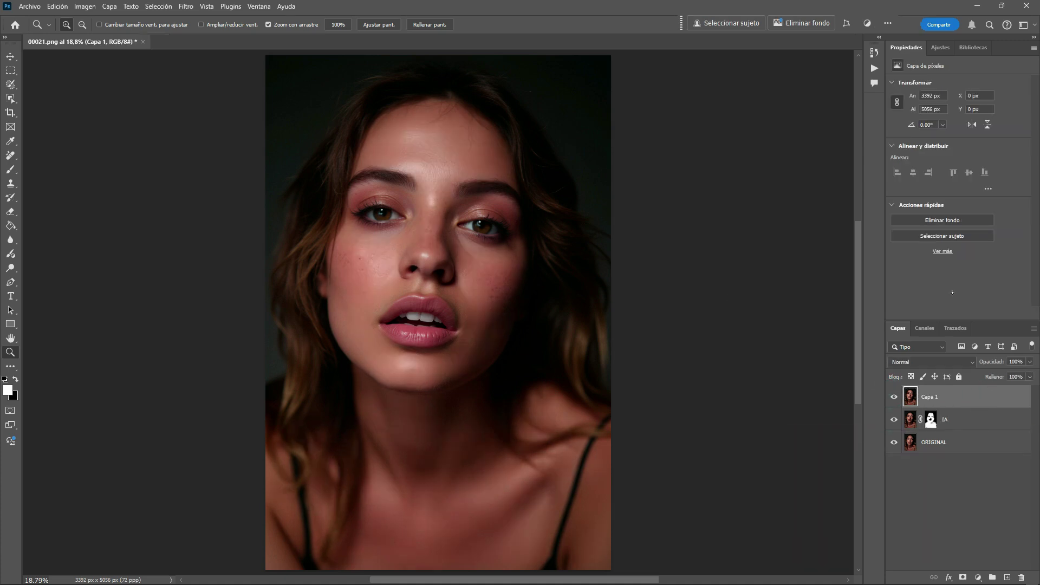
double_click(930, 399)
text(EDITADO)
click(978, 401)
click(896, 397)
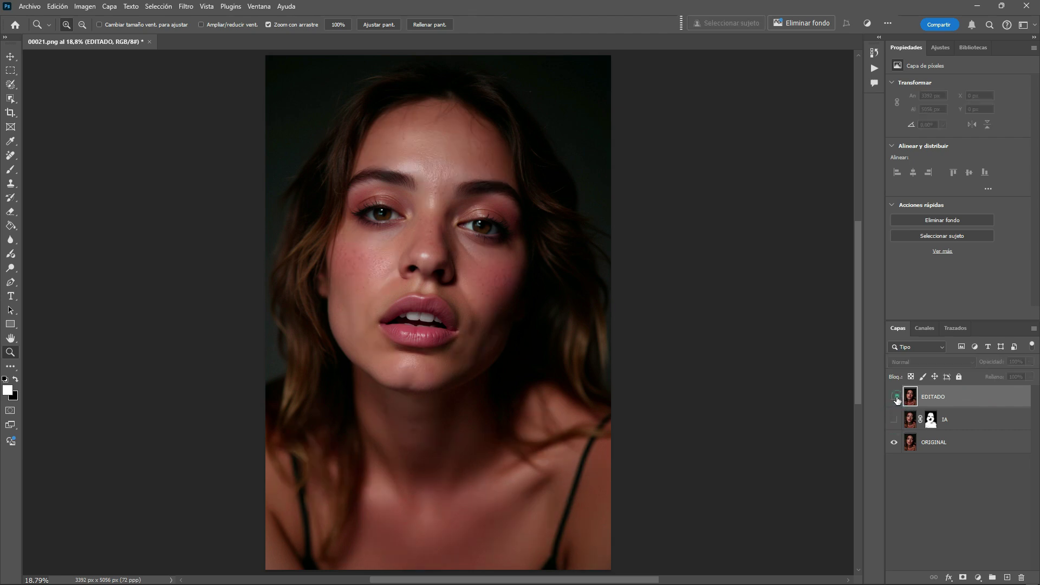
click(896, 398)
click(894, 397)
click(895, 398)
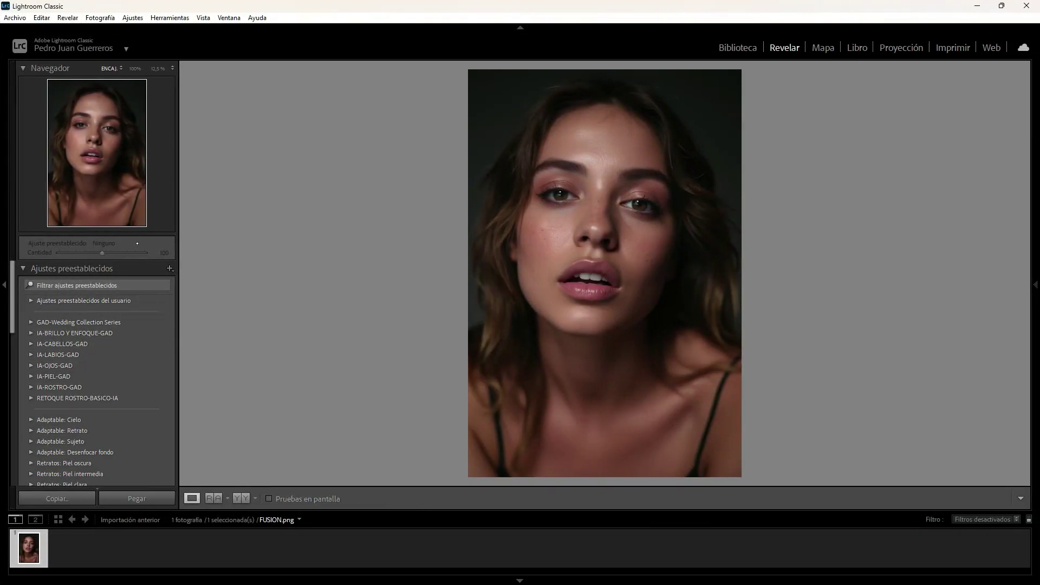
Apply the Cabello (El Color que Quieras) preset from IA-CABELLOS-GAD to FUSION.png
click(32, 344)
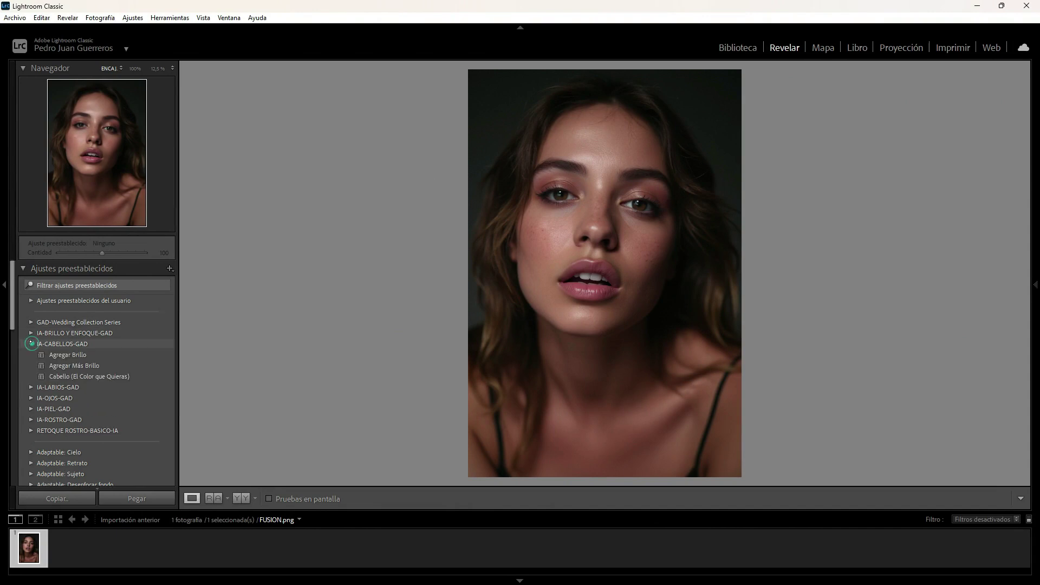
click(59, 376)
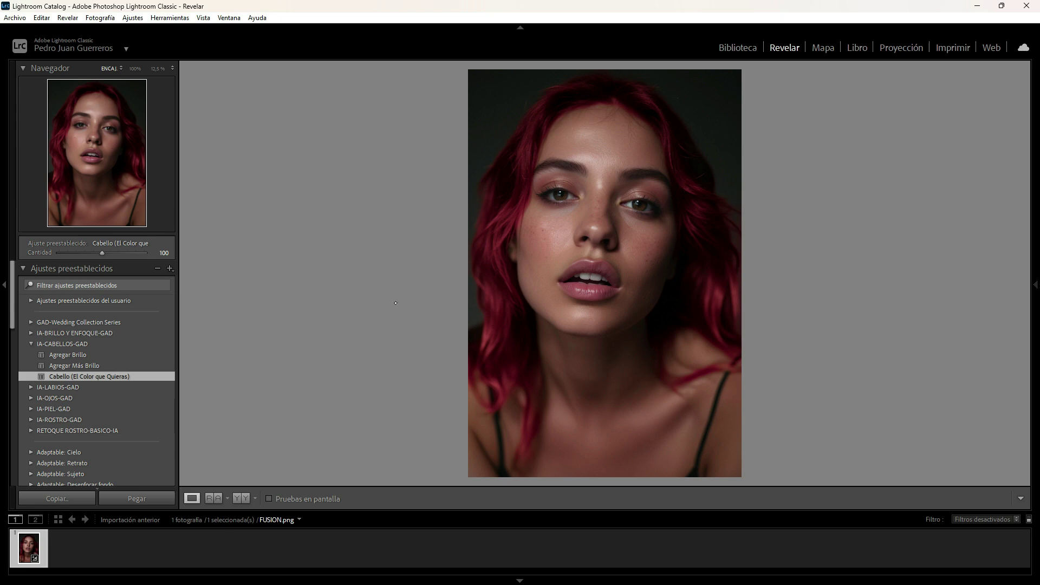
click(1035, 285)
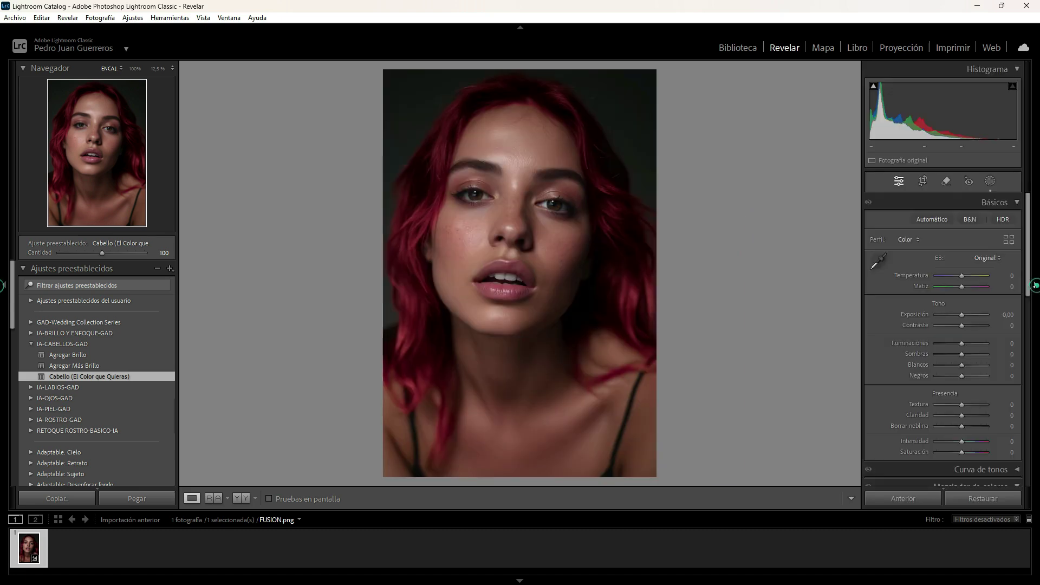
Select the preset's hair colour mask and bring up its tint colour picker
click(989, 181)
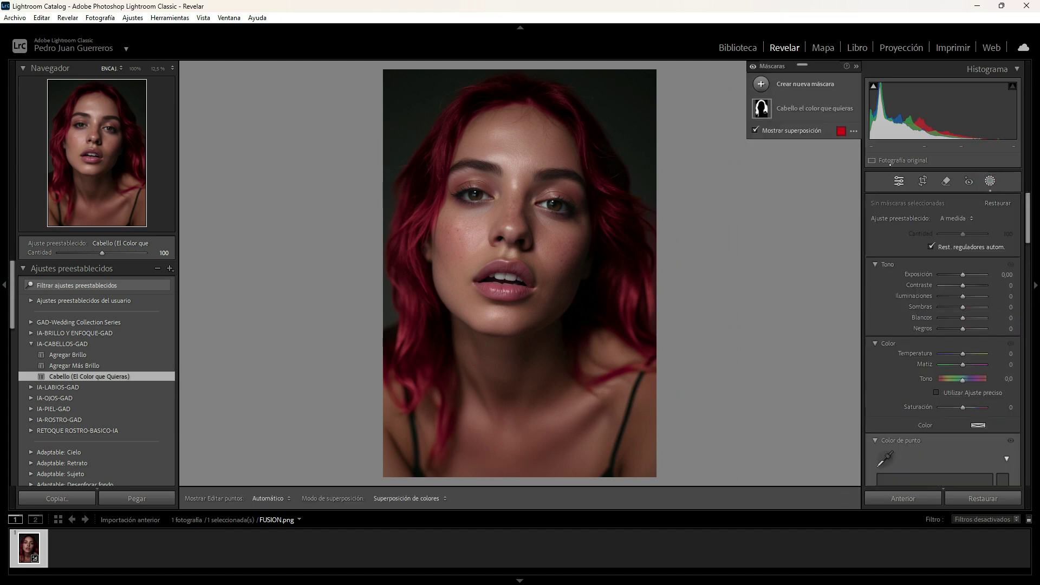
click(804, 109)
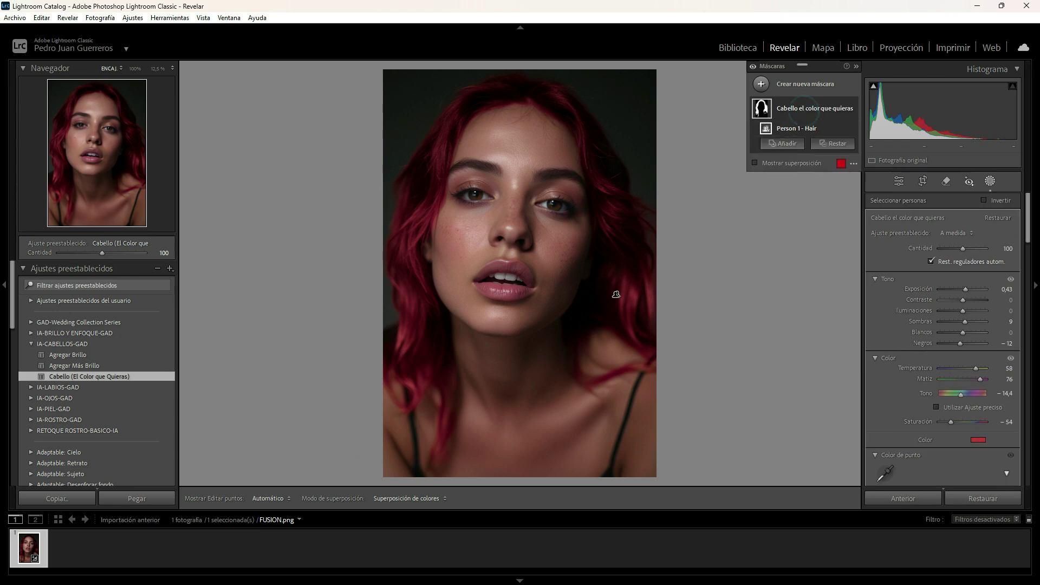
scroll(978, 265, down, 3)
scroll(978, 265, down, 2)
scroll(978, 265, up, 1)
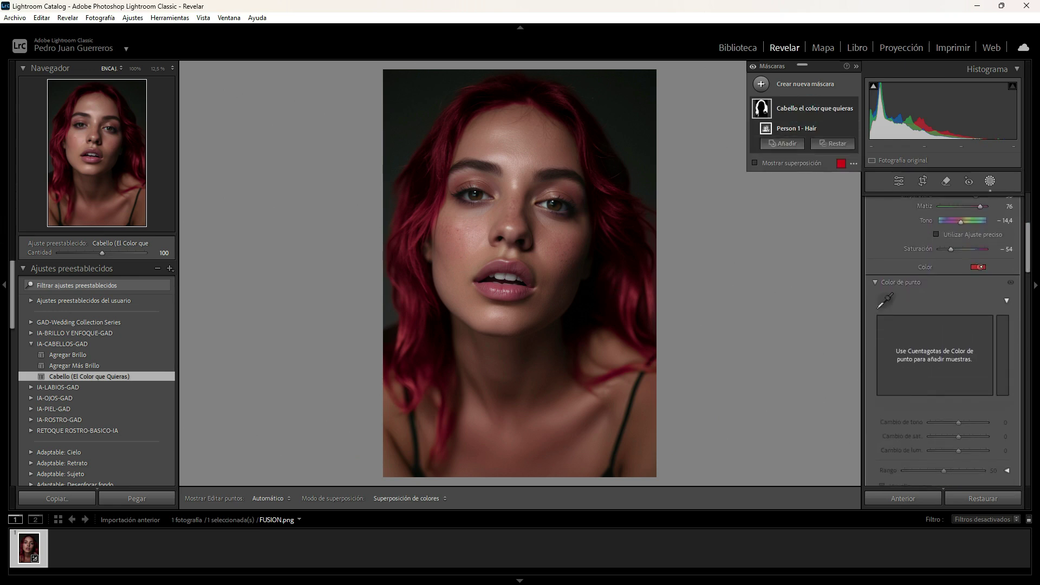
click(978, 267)
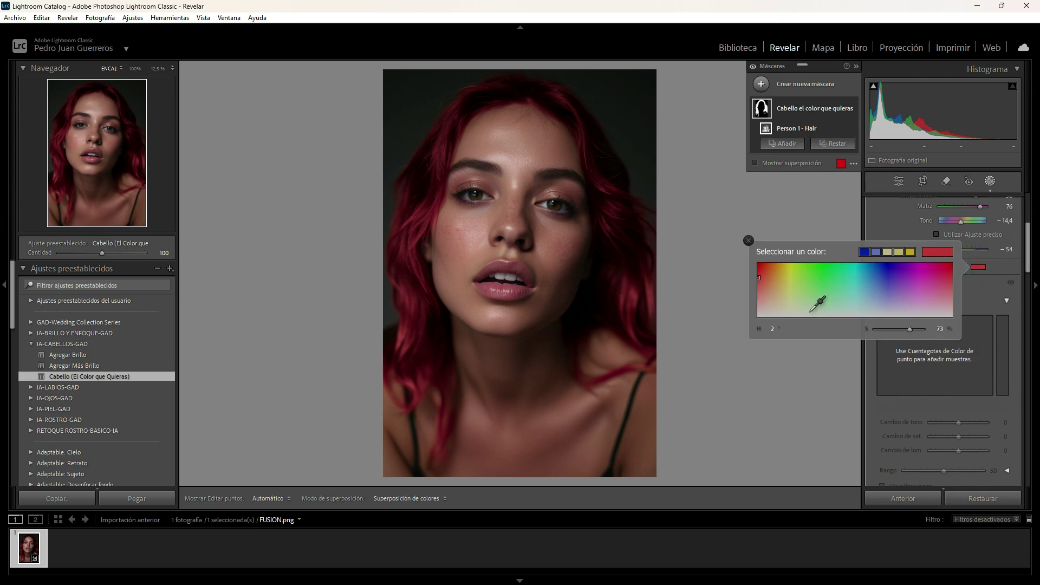
Try purple, teal, green and yellow-green hair tints, finishing on a warmer hue
click(870, 306)
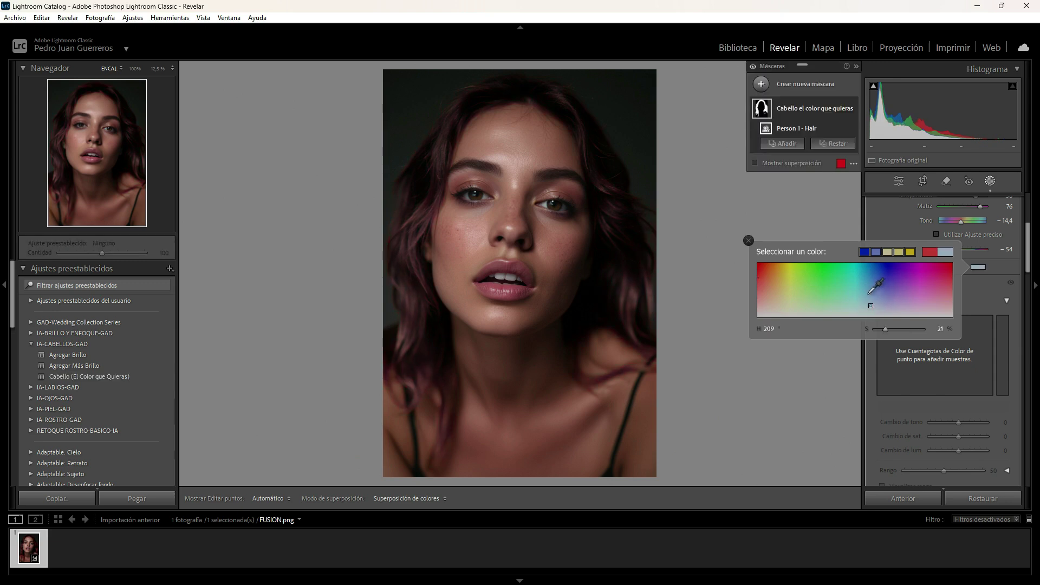
click(849, 304)
drag(849, 304, 806, 306)
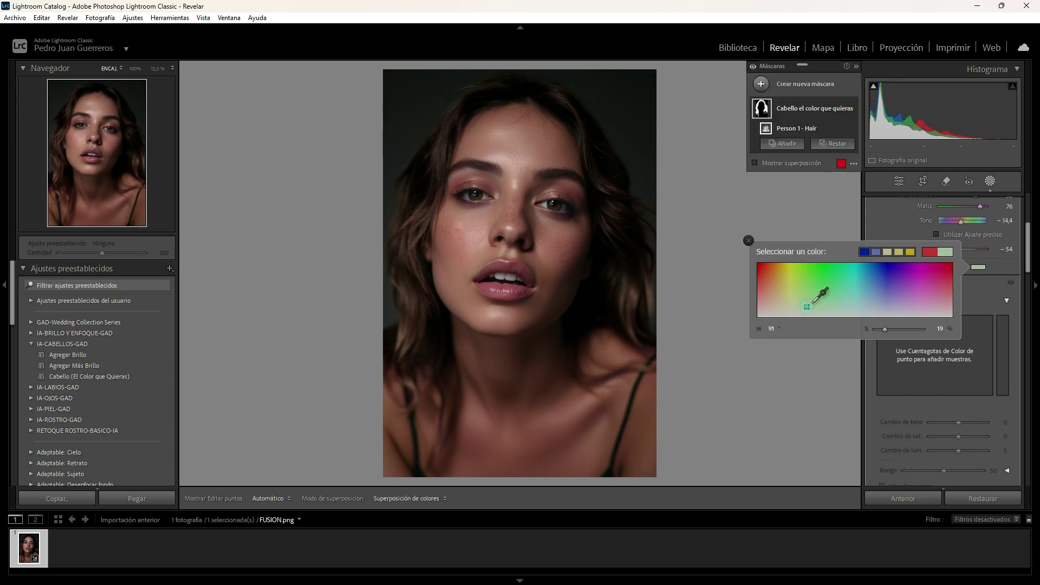
click(818, 289)
click(829, 279)
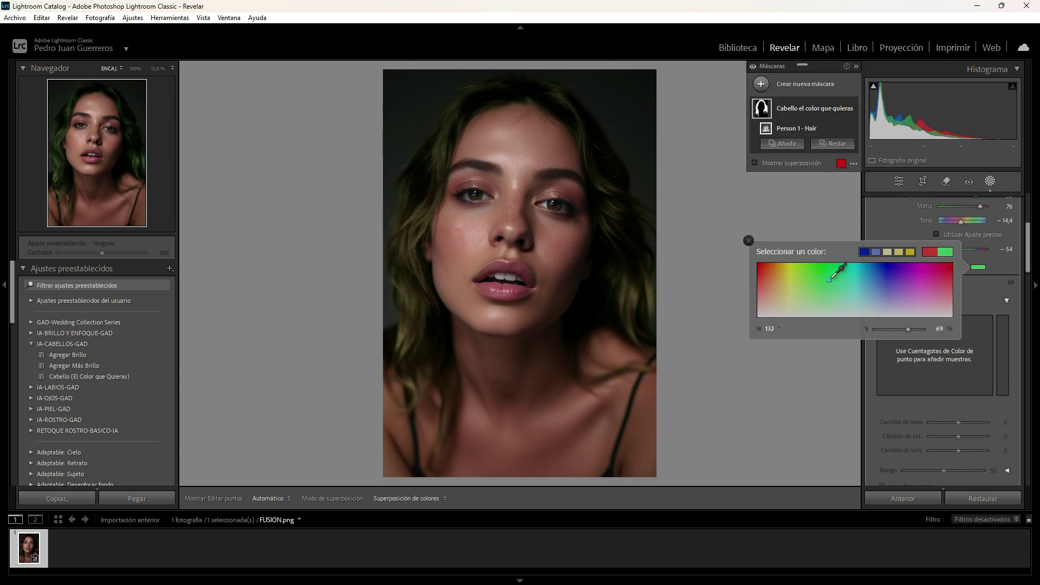
click(795, 295)
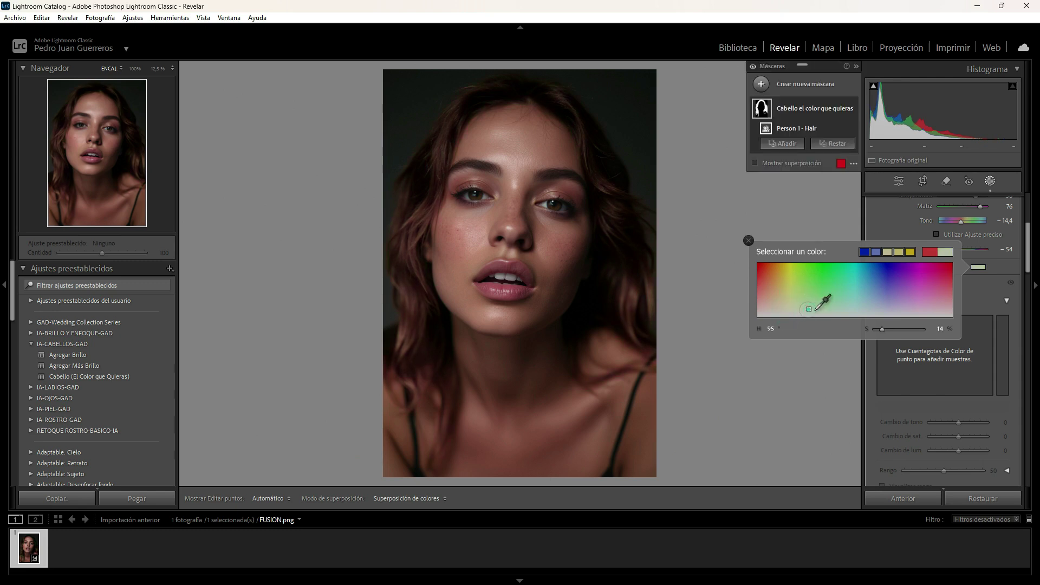
click(799, 303)
Tint the hair mask soft green and raise Iluminaciones to 67 and Blancos to 79
click(821, 301)
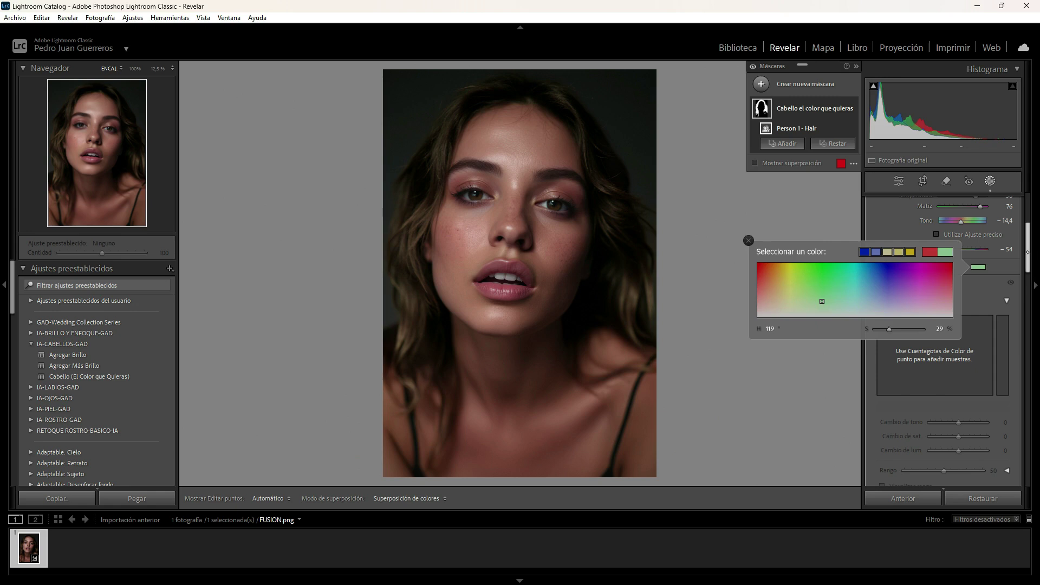
drag(1027, 251, 1030, 227)
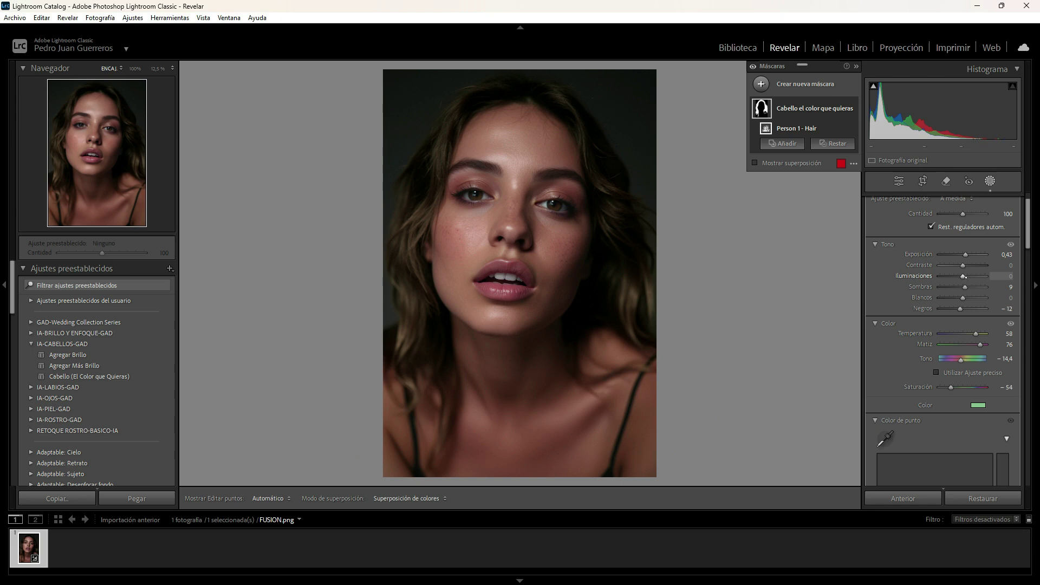
drag(964, 277, 988, 274)
drag(964, 298, 984, 299)
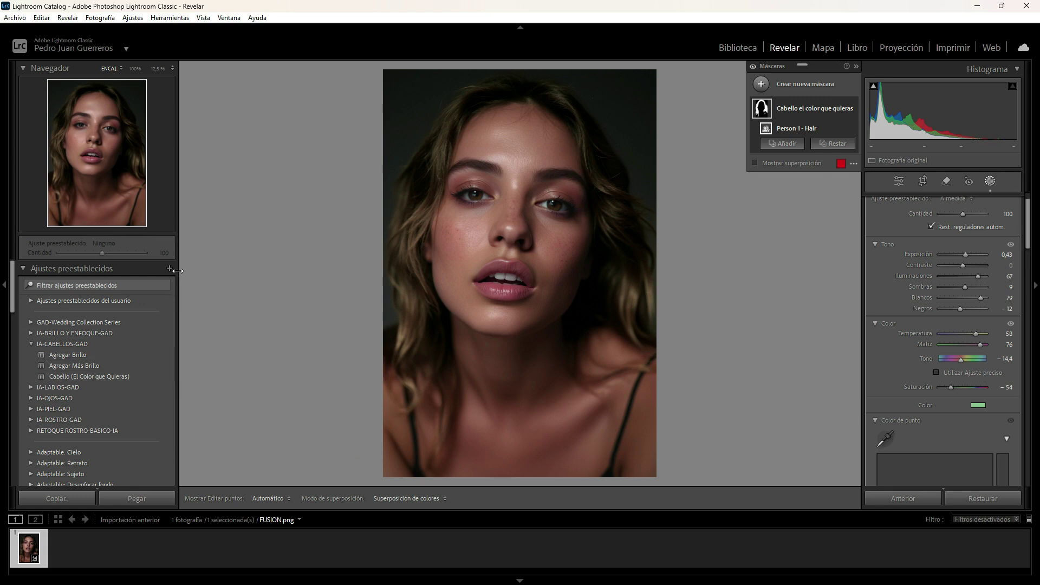
Apply the Labios (con brillo) preset from the IA-LABIOS-GAD folder
click(36, 343)
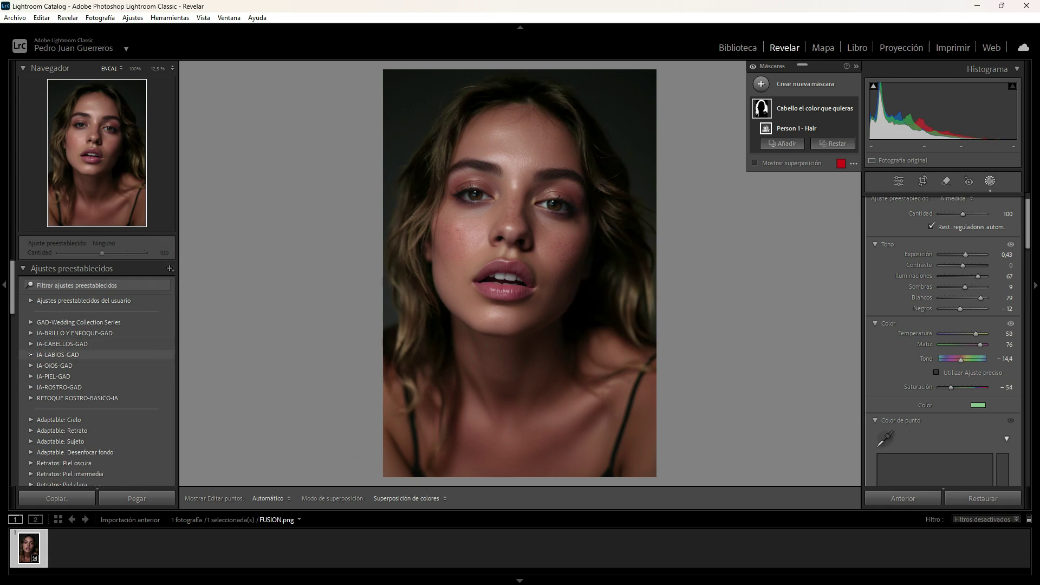
click(31, 354)
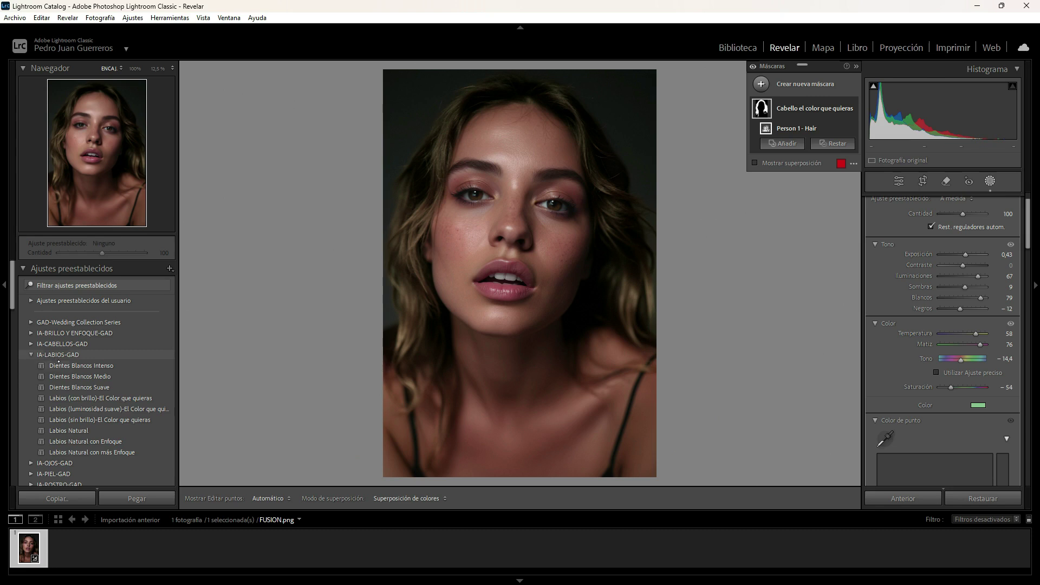
click(76, 399)
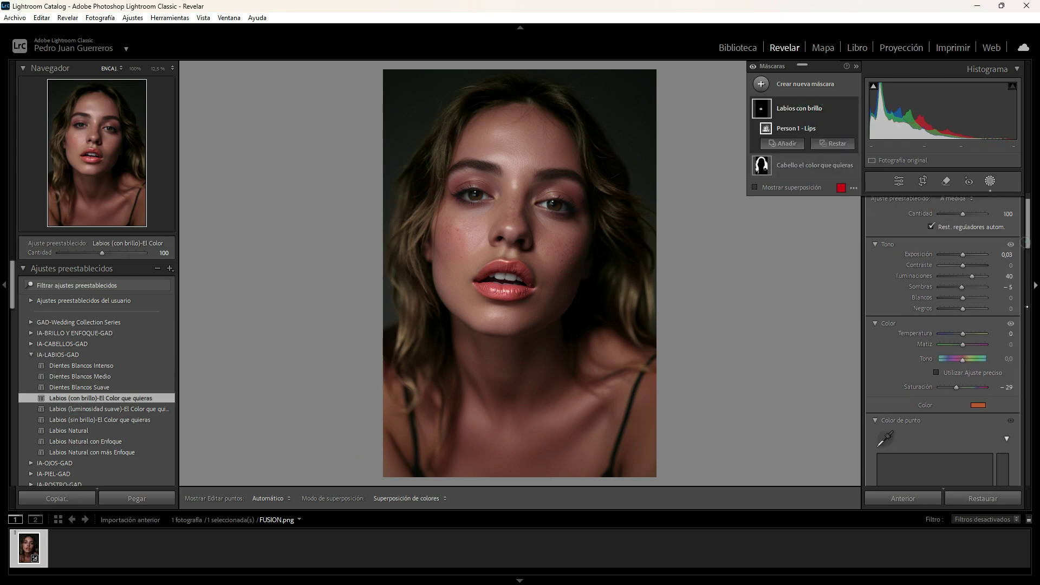
Try teal, green, orange, beige and lavender lip tints, settling on a pale cyan-blue
click(978, 404)
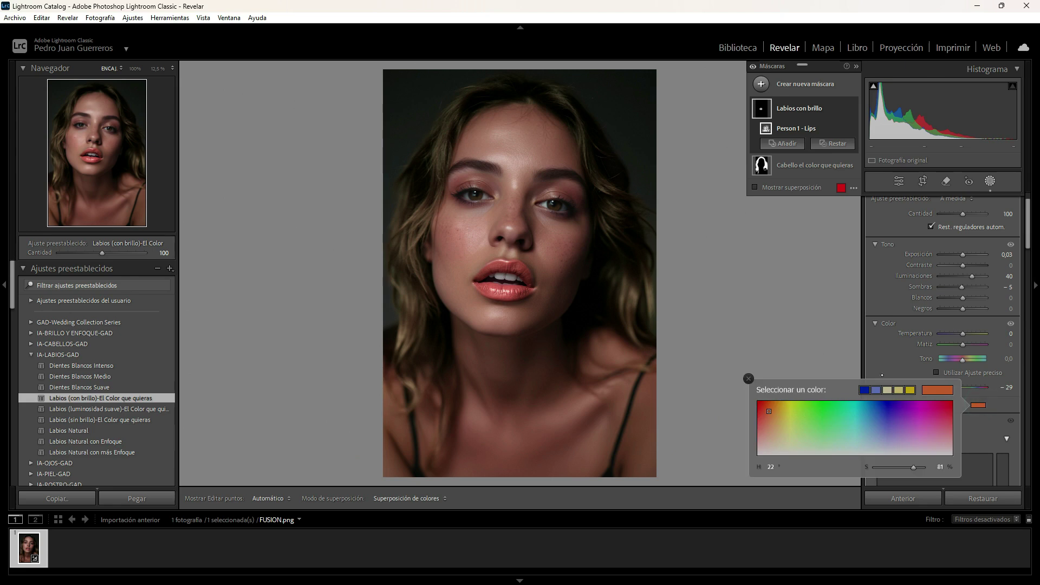
click(846, 431)
mouse_move(845, 432)
mouse_down()
mouse_move(835, 422)
mouse_move(780, 446)
mouse_up()
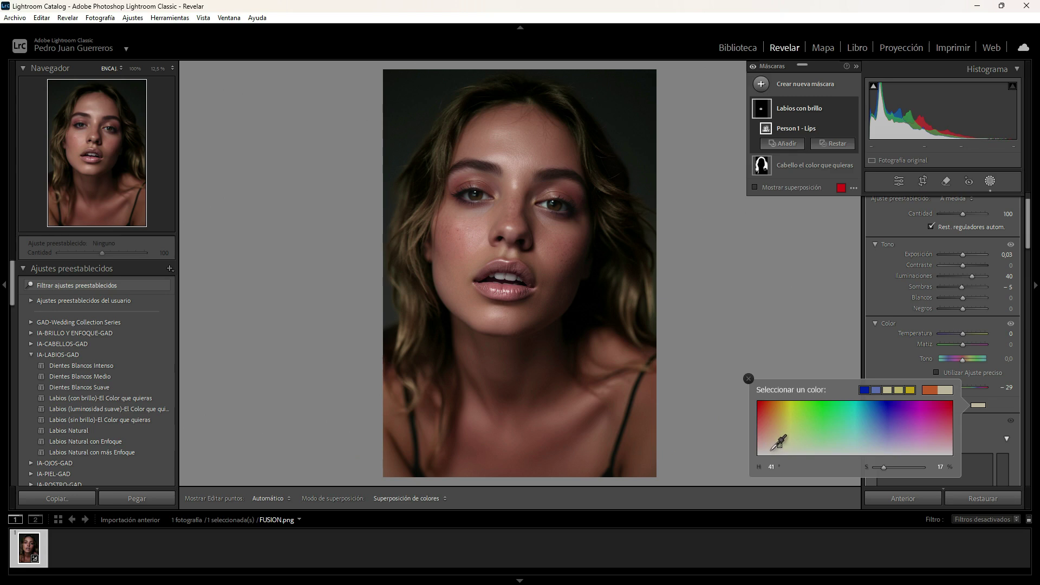
mouse_move(780, 445)
mouse_down()
mouse_move(769, 451)
mouse_move(781, 447)
mouse_up()
click(779, 440)
click(774, 418)
click(779, 447)
click(918, 447)
drag(902, 443, 780, 450)
key(Escape)
Lower the lips mask Negros to −24 and collapse the lip preset folder
click(963, 309)
click(962, 309)
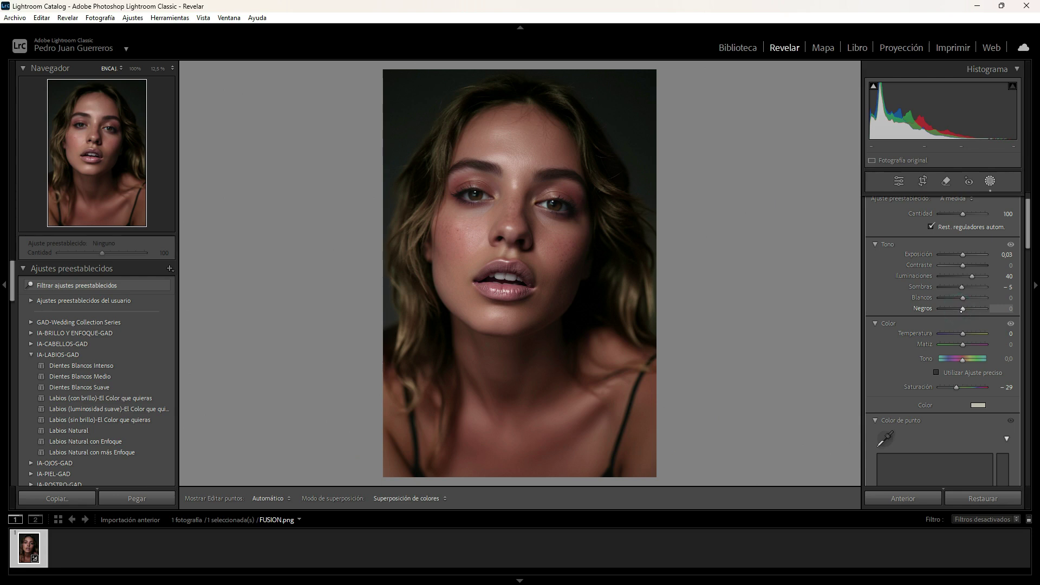
click(959, 308)
click(957, 309)
click(957, 309)
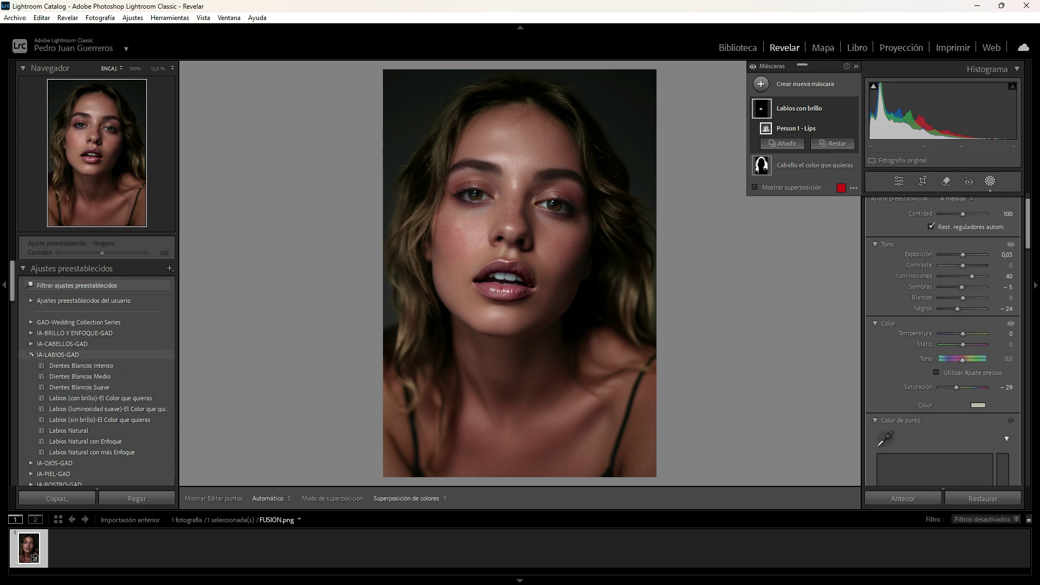
click(30, 354)
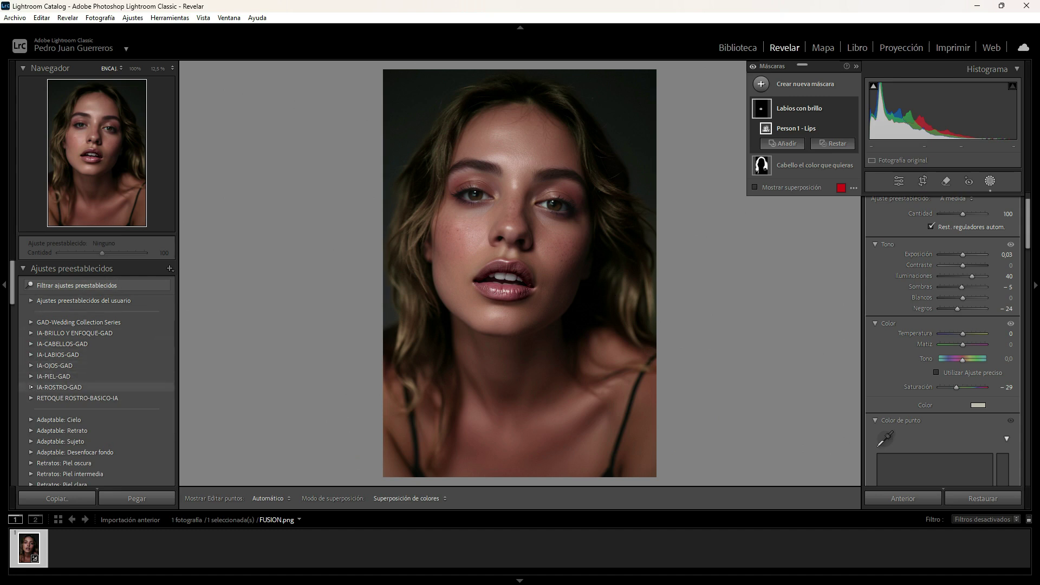
Apply the Básico 2 preset from the IA-ROSTRO-GAD folder, then collapse the folder
click(31, 386)
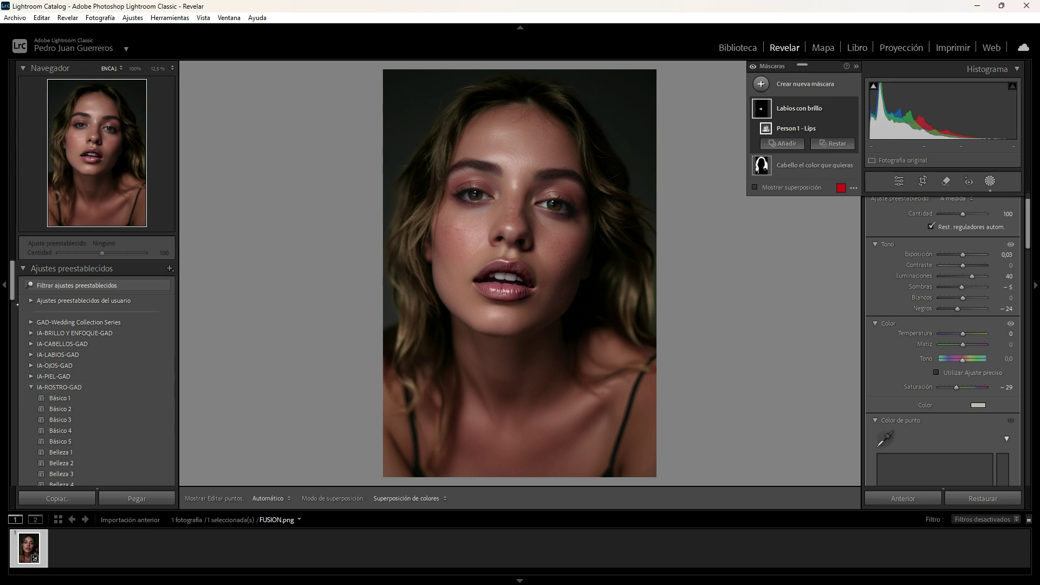
scroll(43, 292, down, 5)
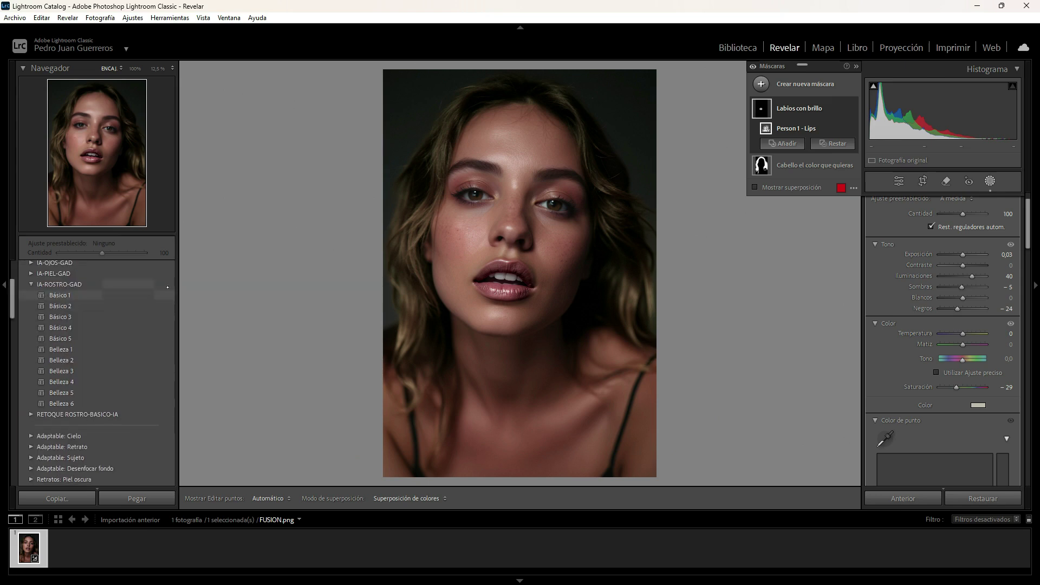
click(123, 296)
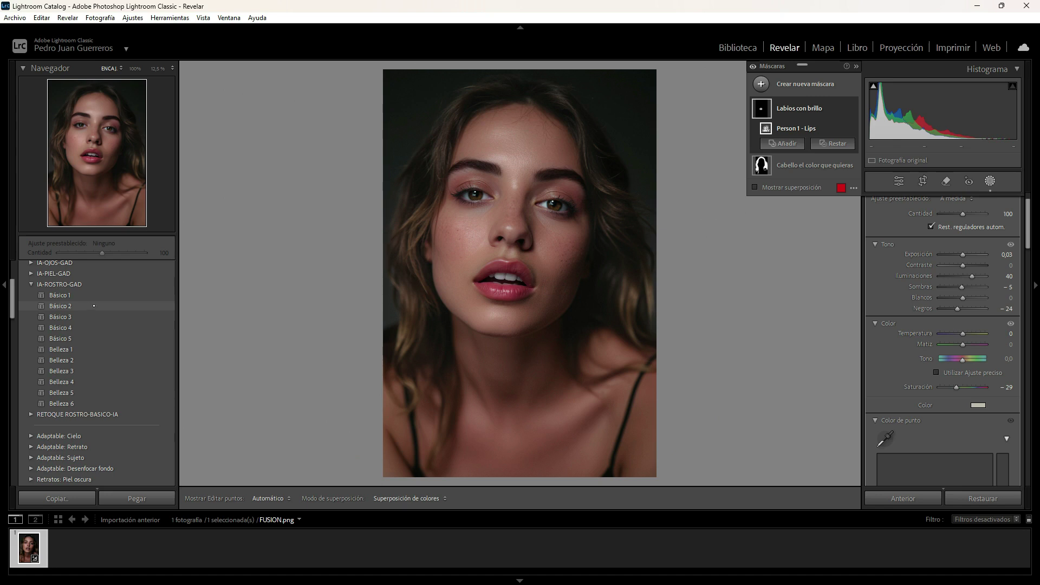
click(93, 306)
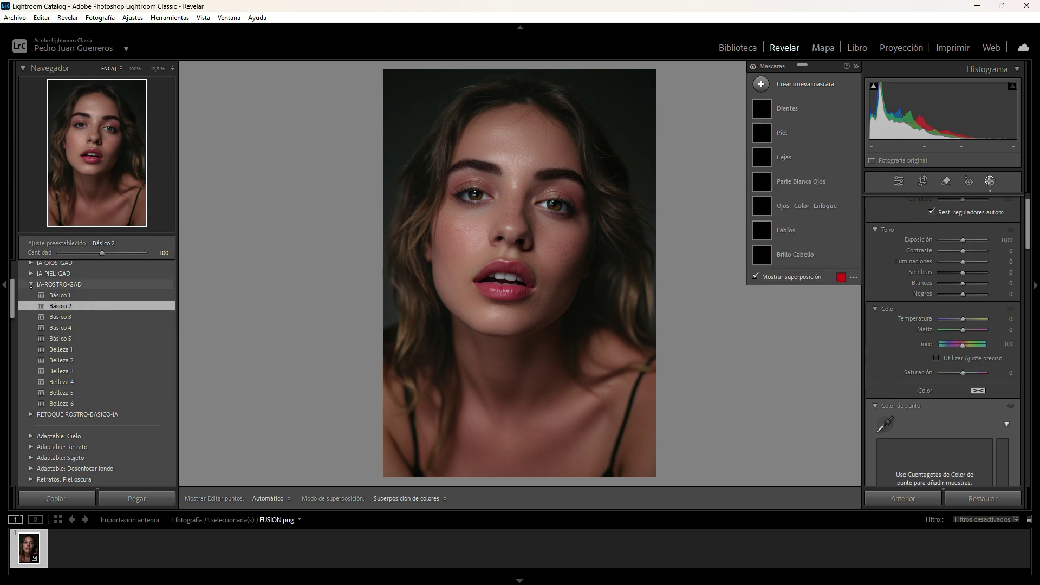
click(28, 284)
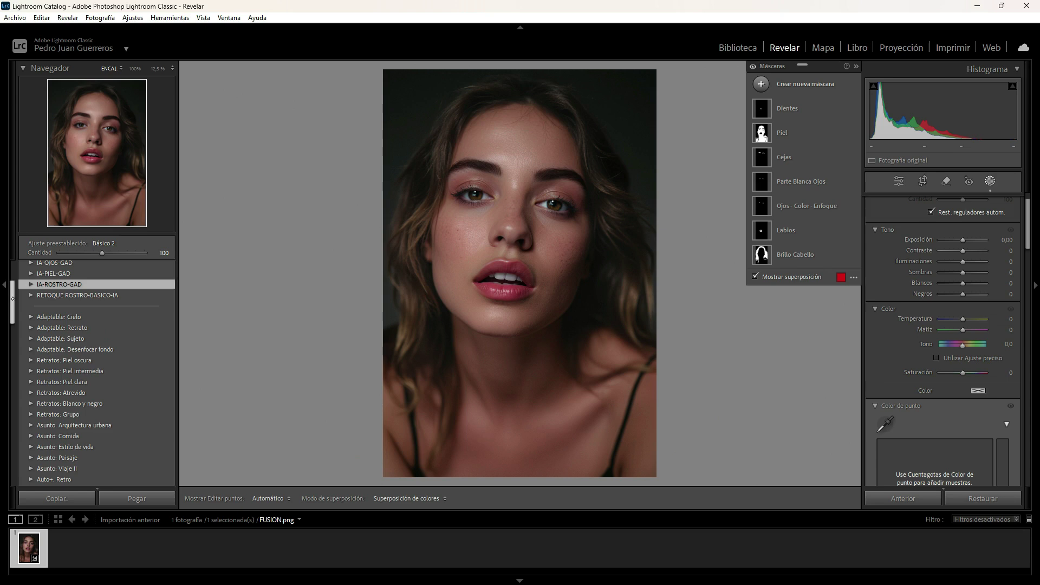
scroll(15, 297, up, 3)
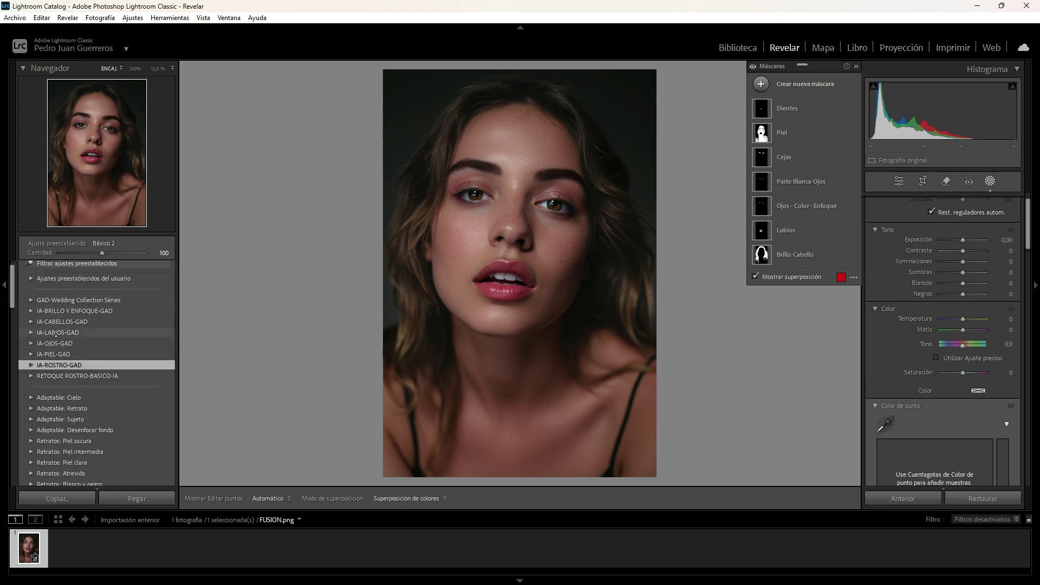
Apply the Labios Natural con más Enfoque lip preset and collapse the lip folder
click(54, 332)
click(30, 332)
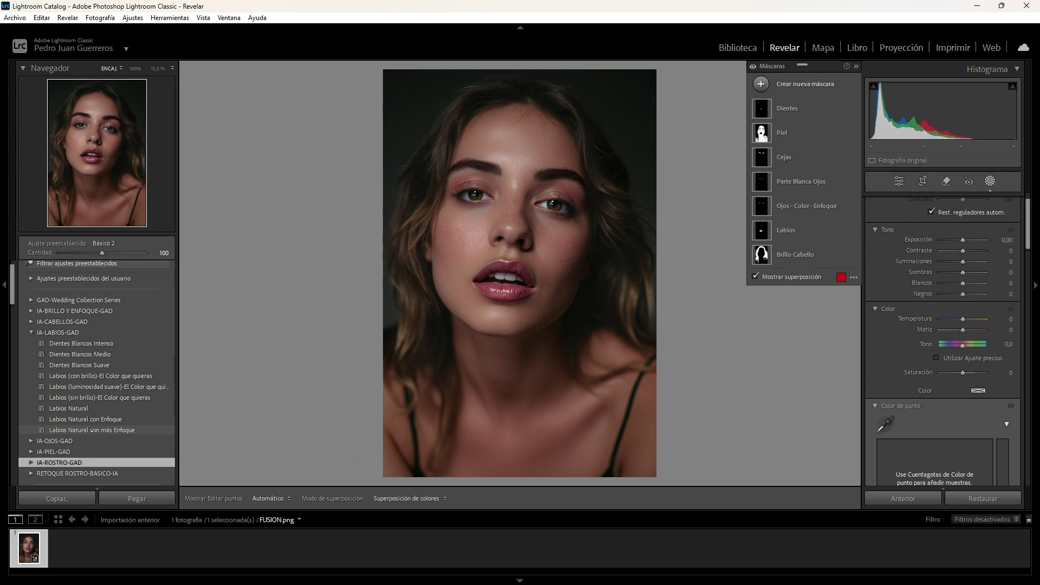
click(92, 431)
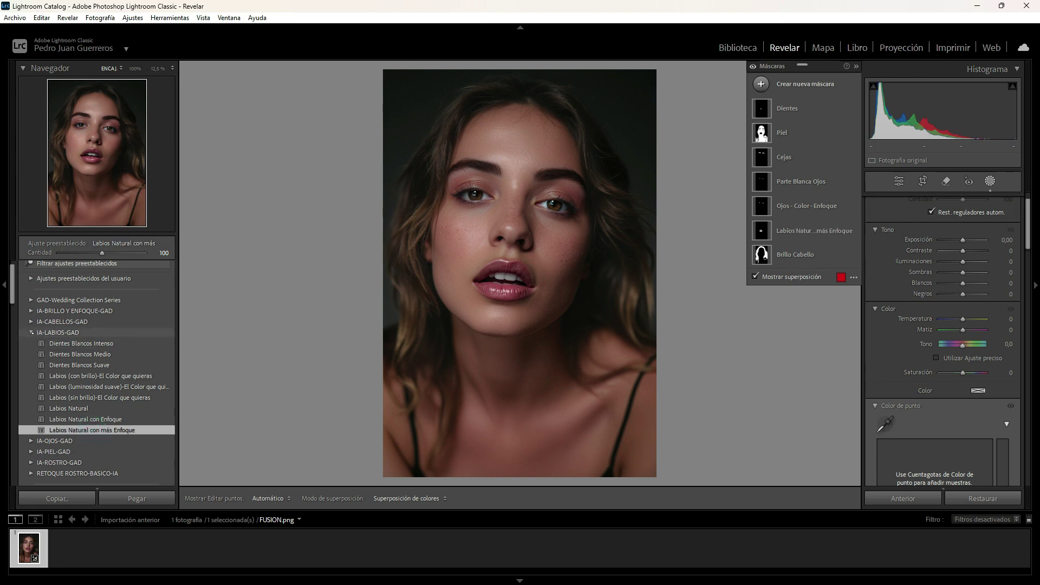
click(30, 333)
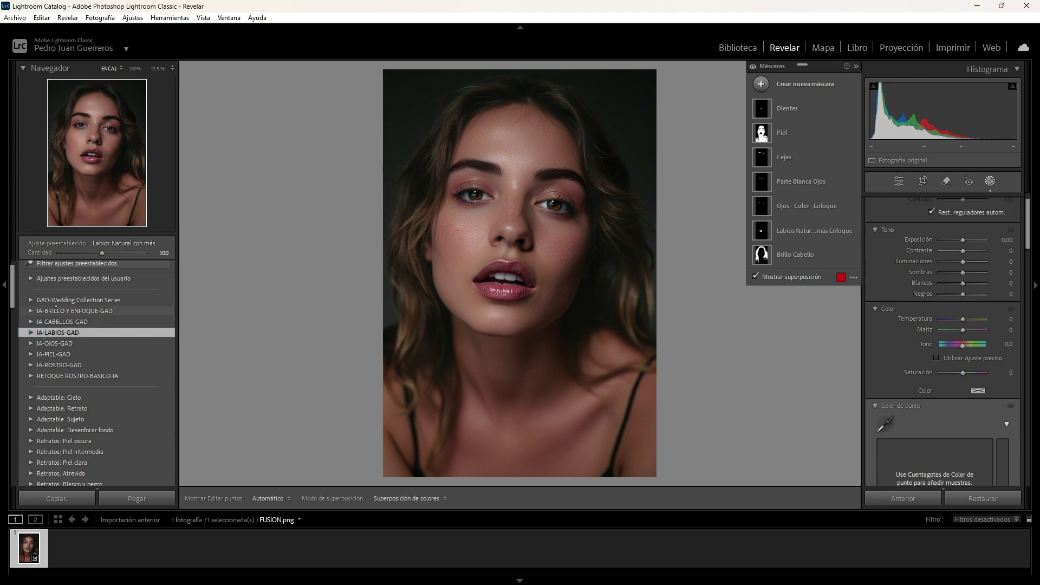
Apply the intense eye-white and Ojos - Enfoque (suave) presets from IA-OJOS-GAD, then collapse it
click(31, 344)
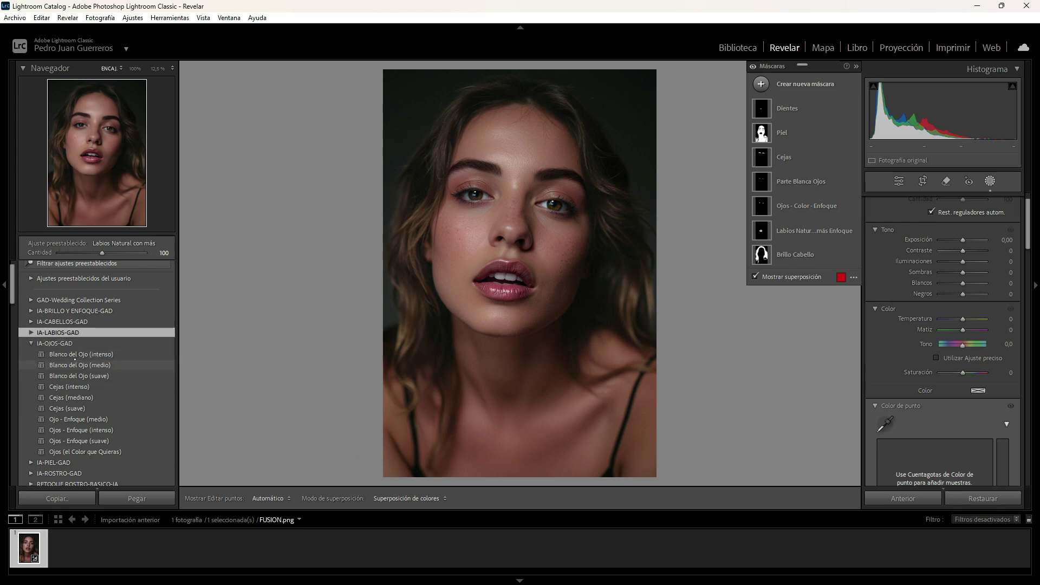
click(76, 355)
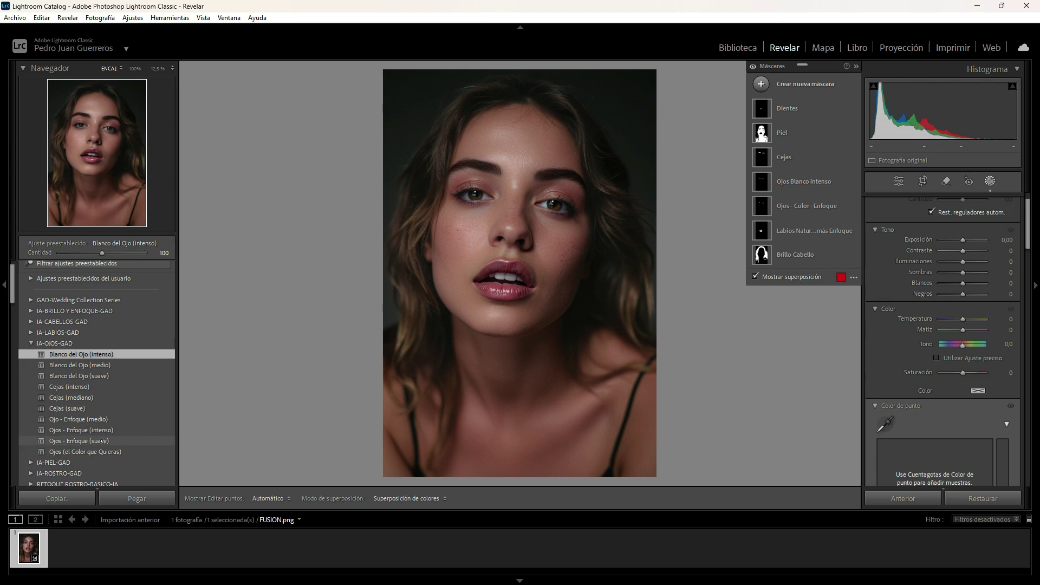
click(101, 441)
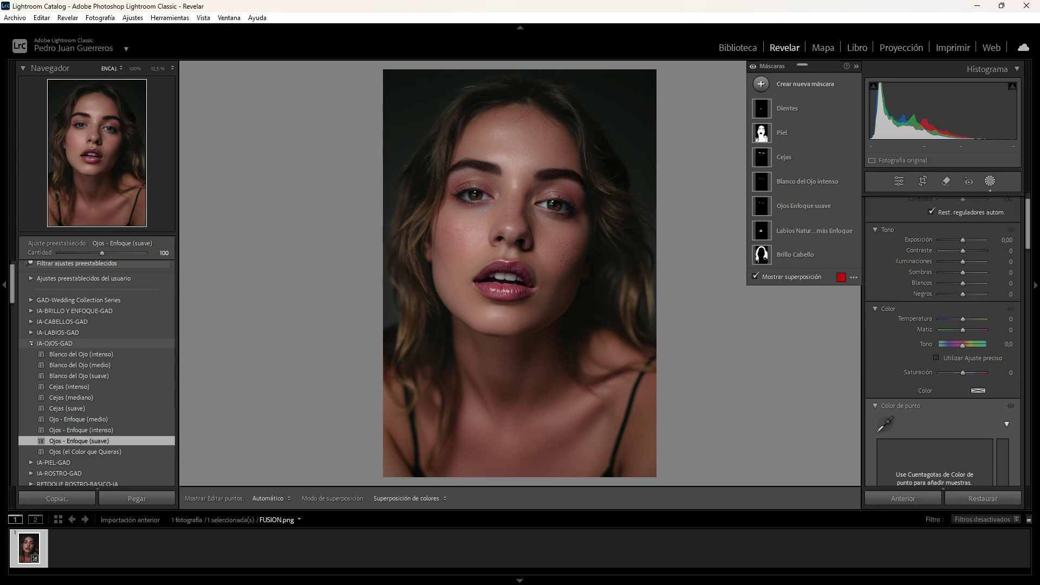
click(30, 344)
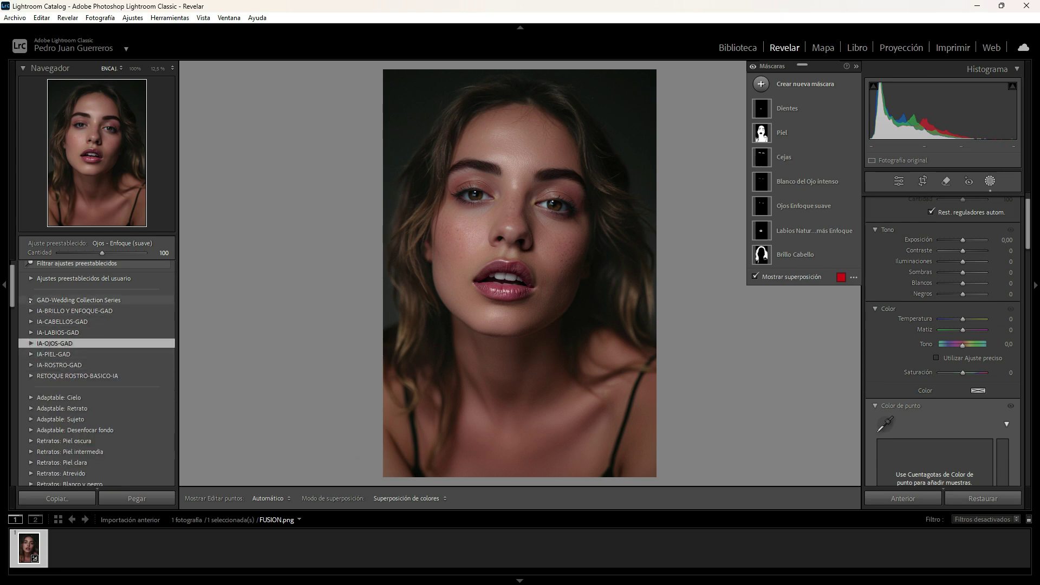
Apply the IA-BRILLO Y ENFOQUE-GAD preset 'Enfoque y detalles (suave)' and show Before/After side by side
click(31, 300)
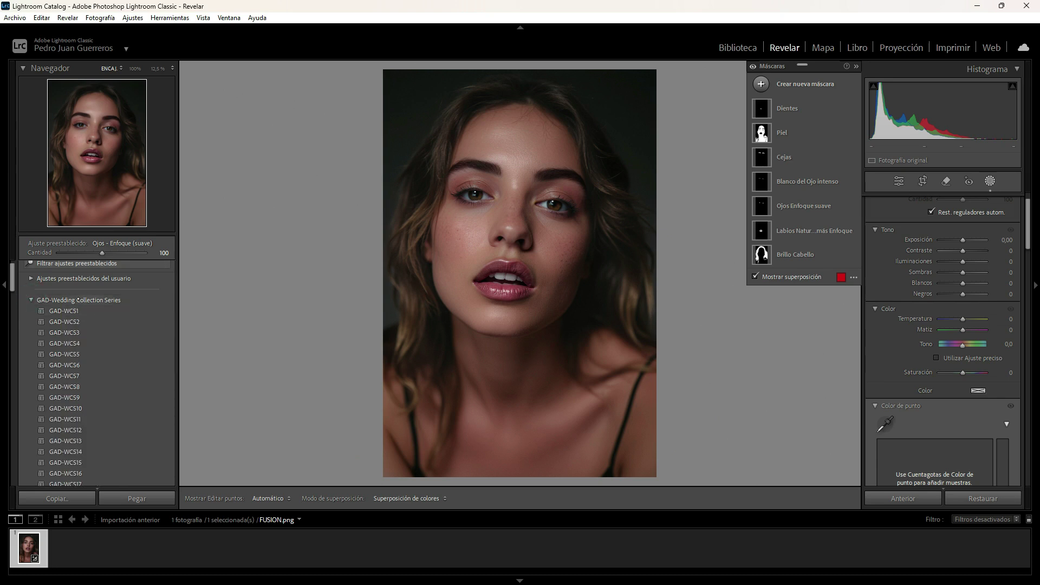
click(32, 300)
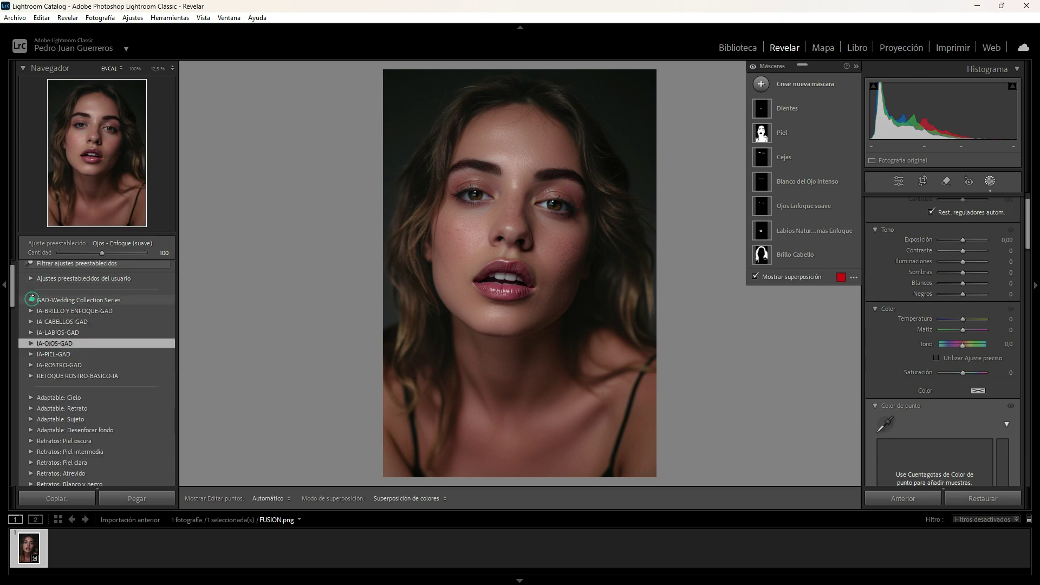
click(31, 311)
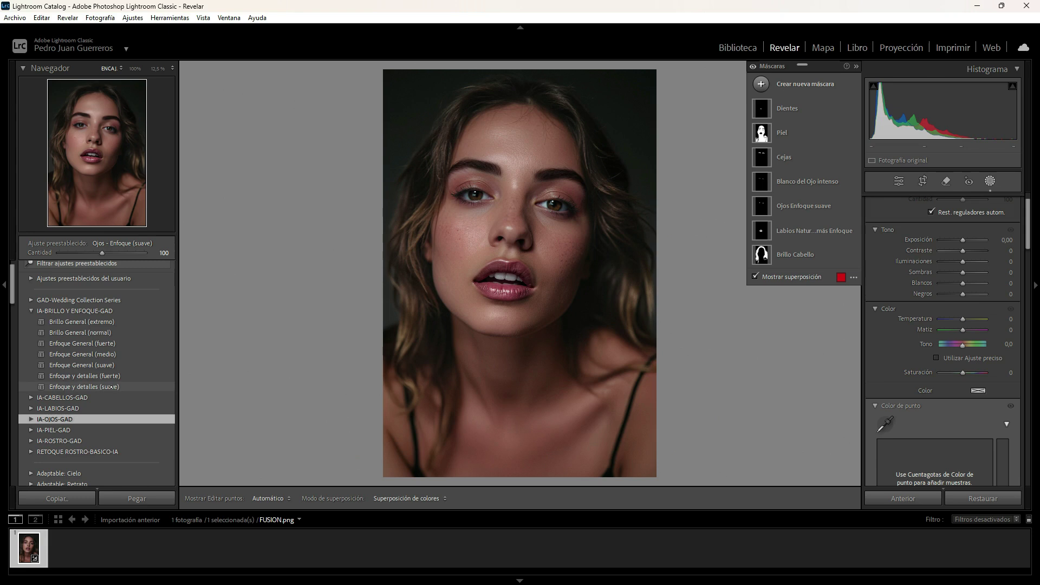
click(111, 387)
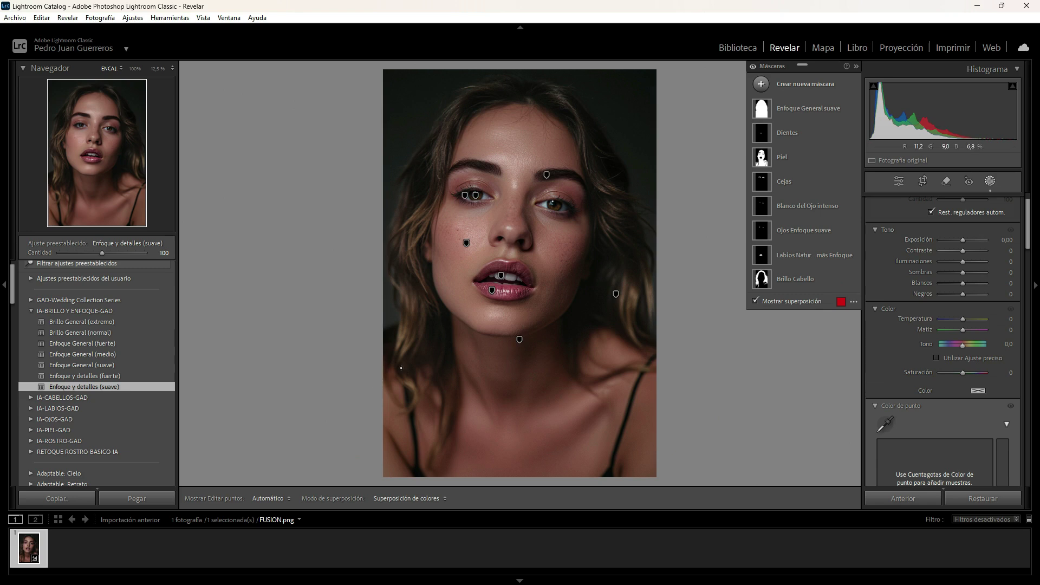
key(y)
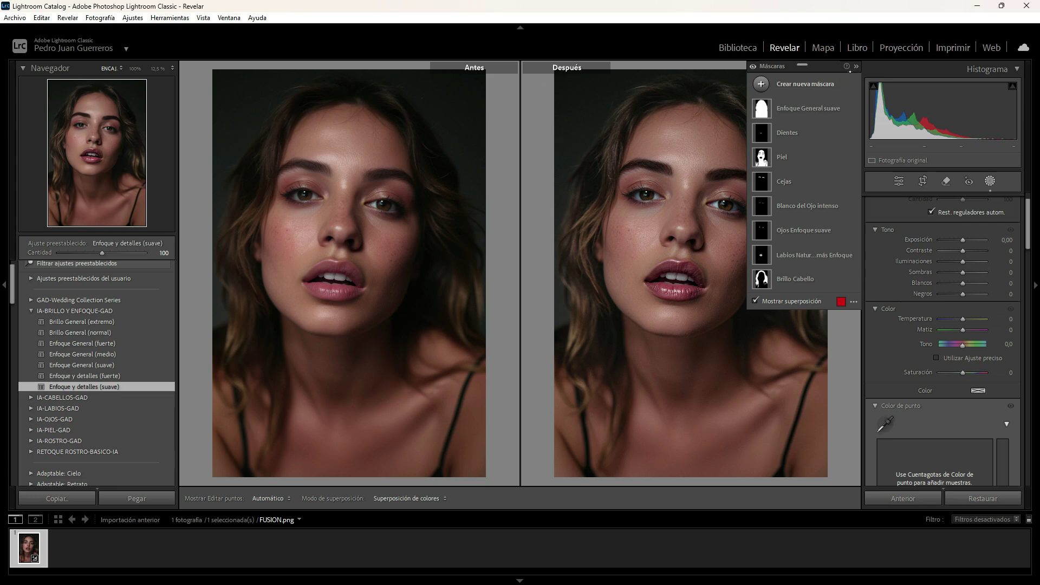
Collapse the Masks panel to its thumbnail strip and return to the single Loupe view
click(855, 66)
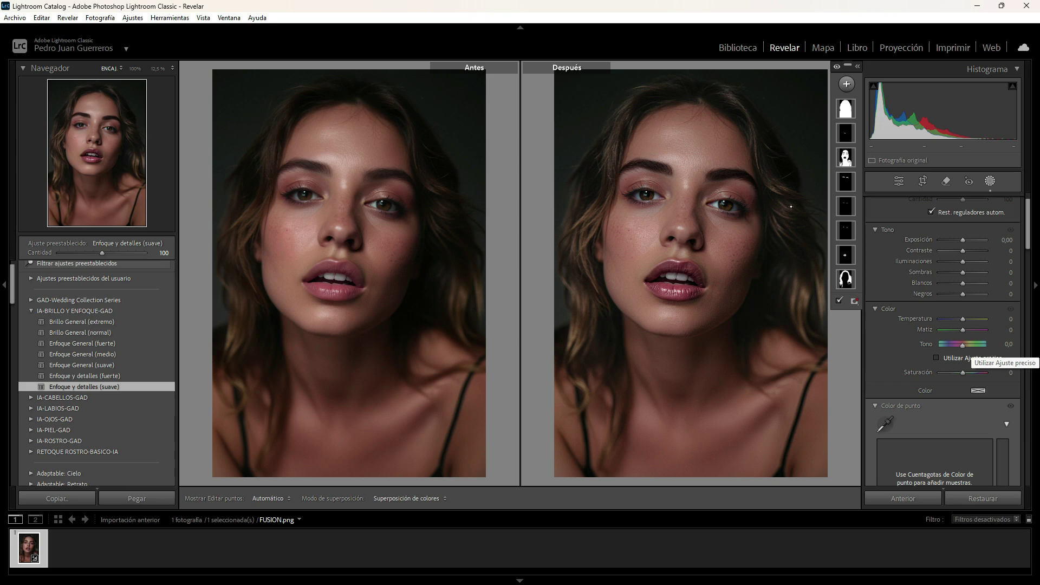
mouse_move(813, 339)
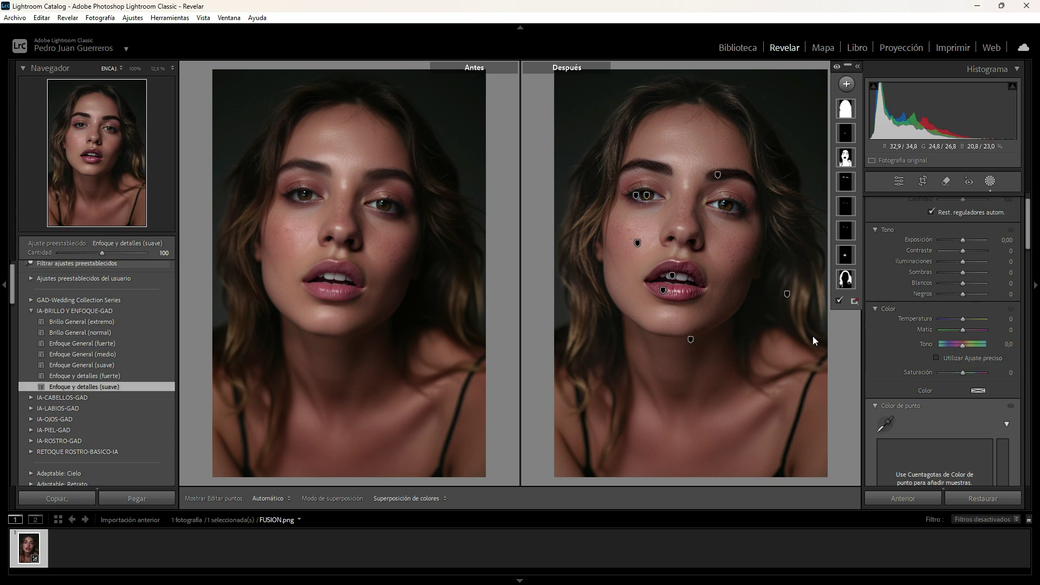
click(984, 48)
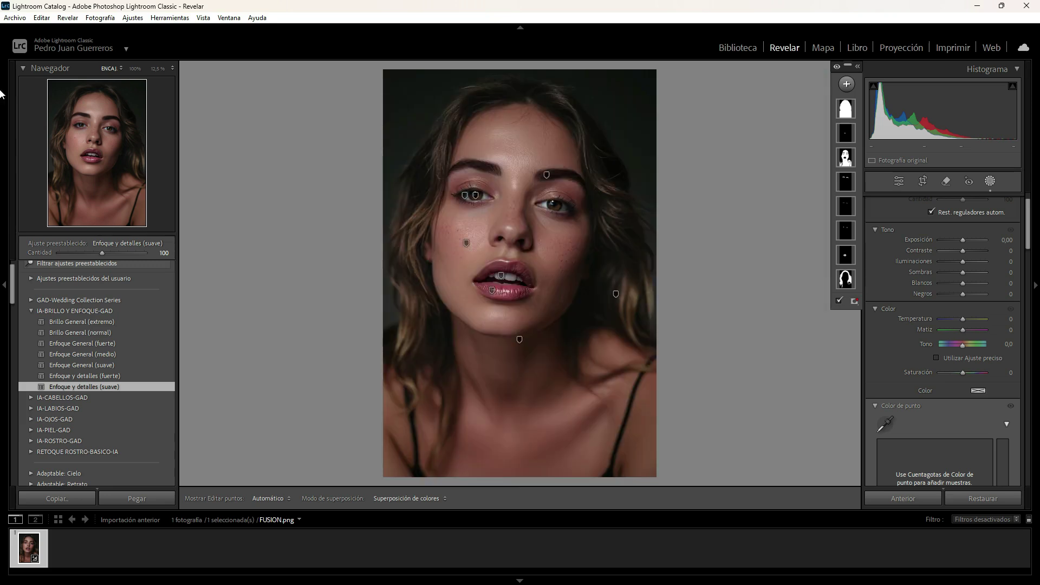
Send the portrait via Editar en > Abrir como objeto inteligente en Photoshop
right_click(583, 186)
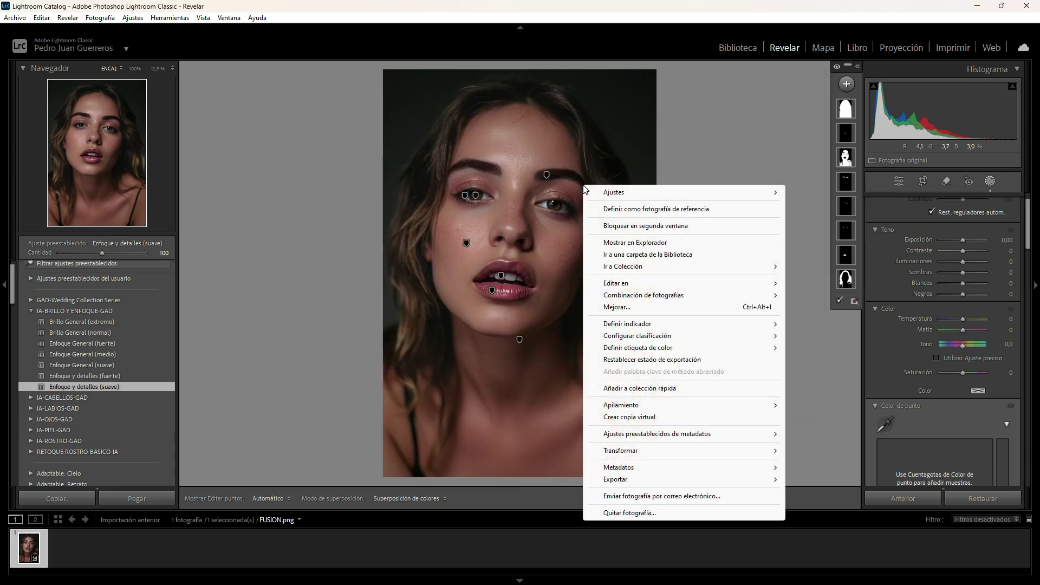
mouse_move(618, 282)
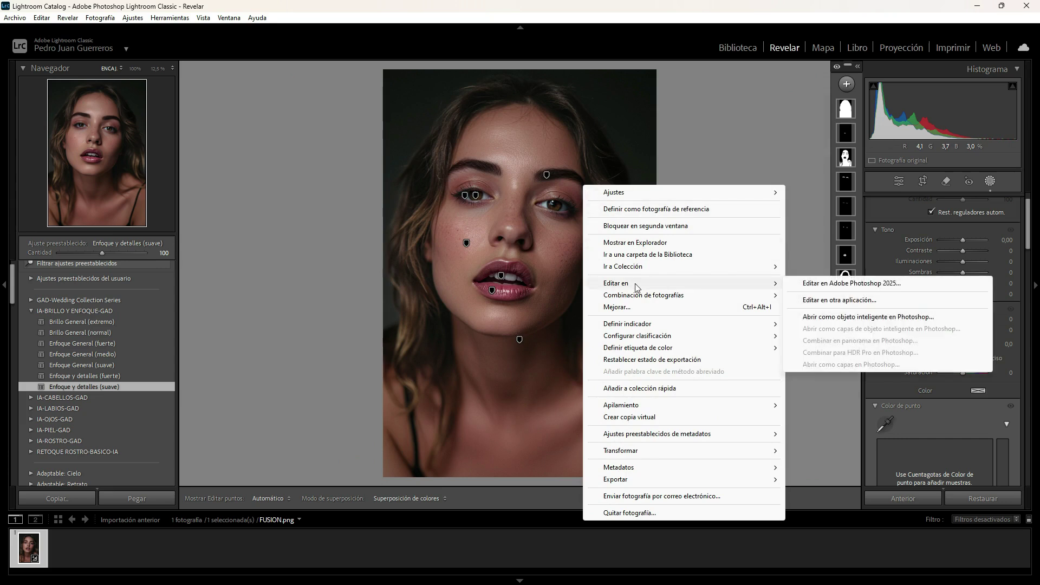
click(830, 319)
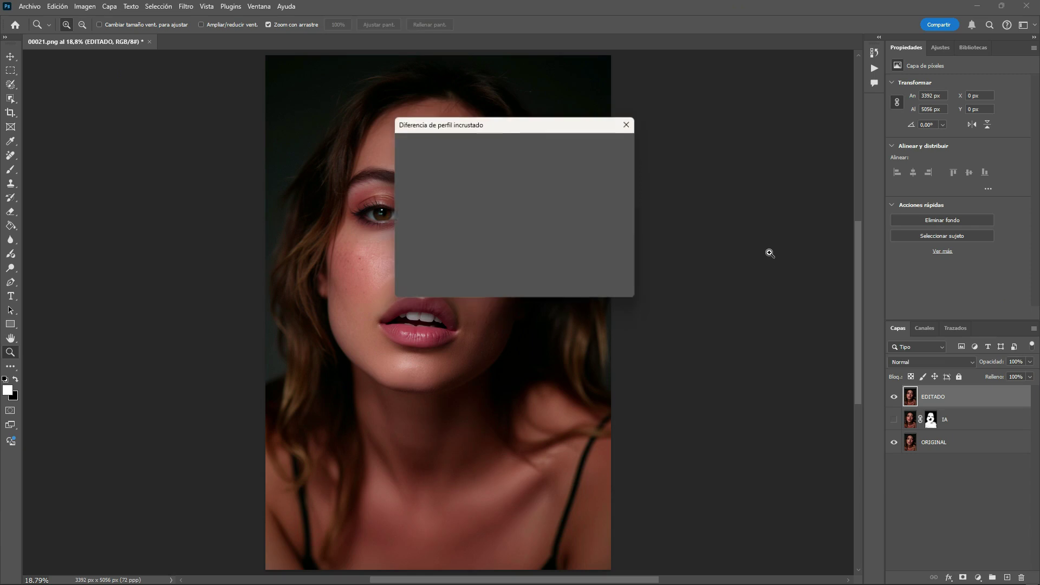
Accept the profile mismatch prompt and rename the FUSION layer 'EDITADO CON PRESETS INTELIGENTES'
click(578, 264)
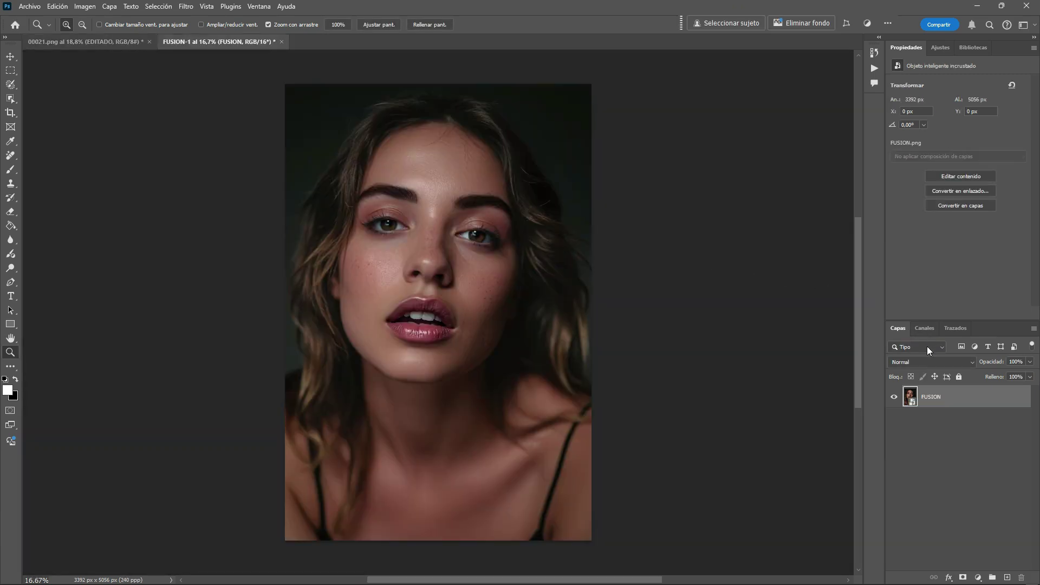
click(129, 45)
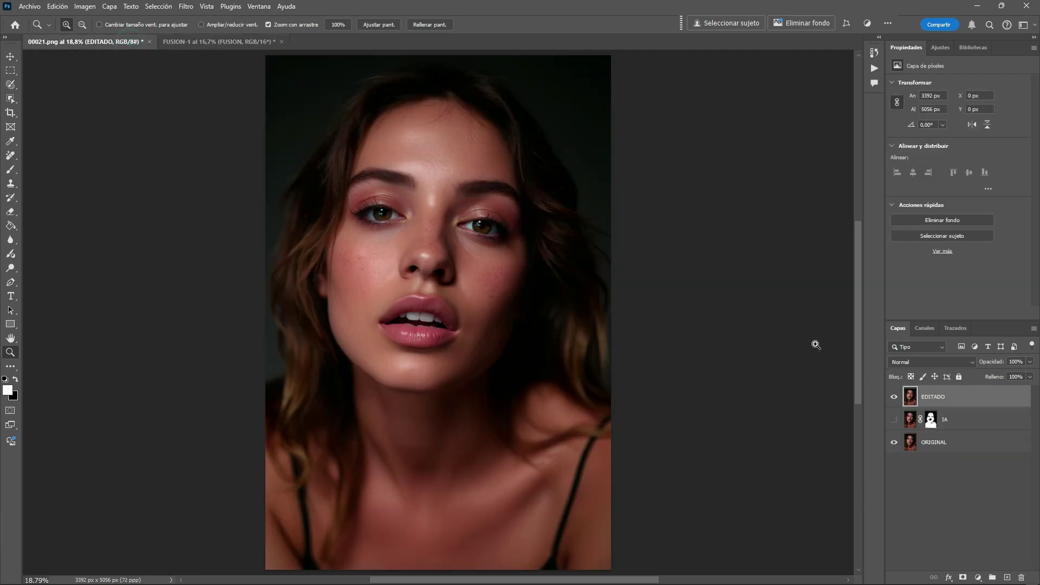
click(257, 41)
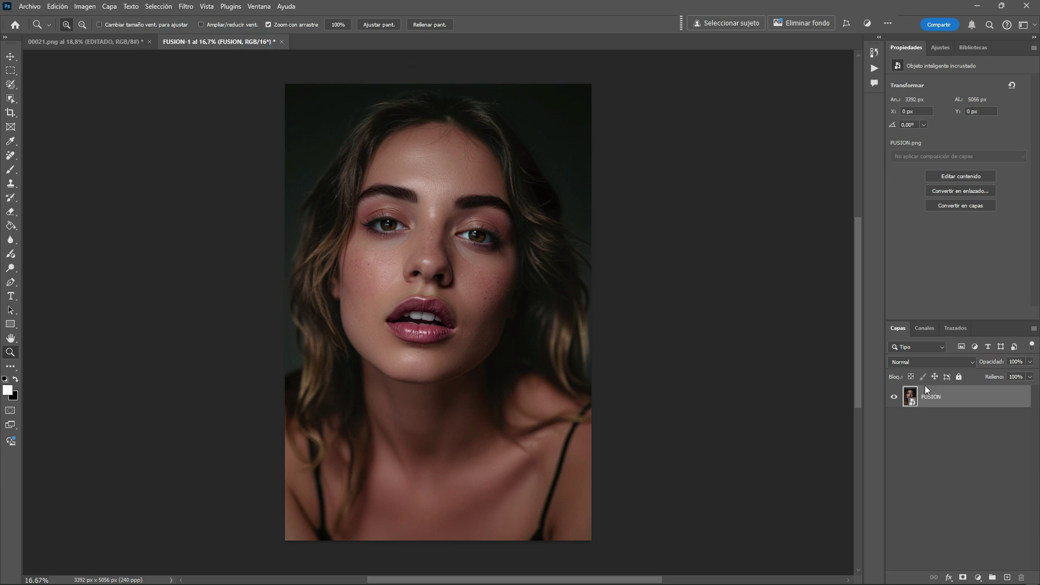
double_click(932, 398)
text(EDITADO CON PRESETS)
text( INTELIGENTES)
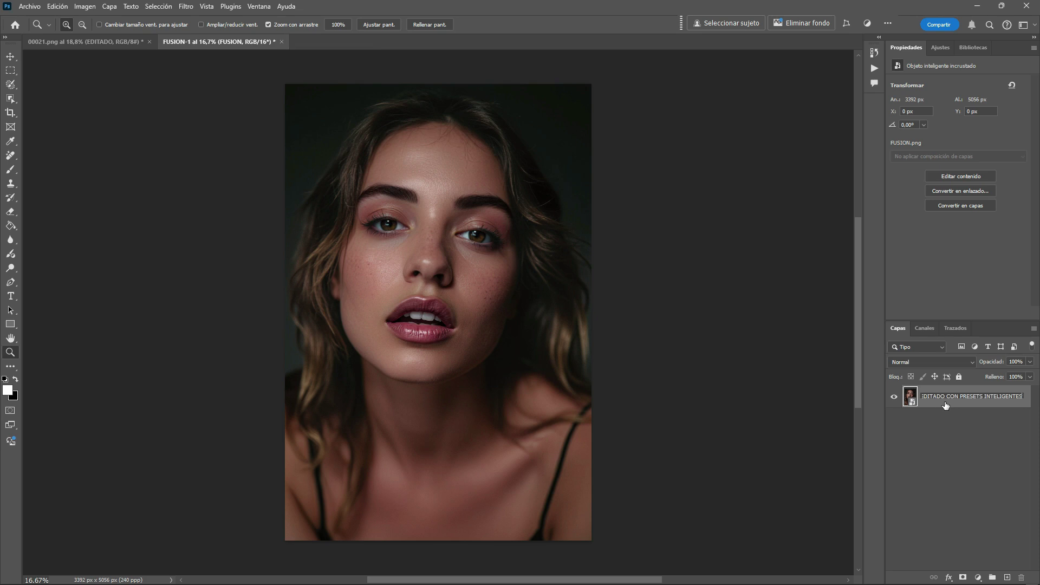
click(945, 405)
Duplicate the layer into the 00021.png document, accepting the bit-depth conversion warning
right_click(945, 405)
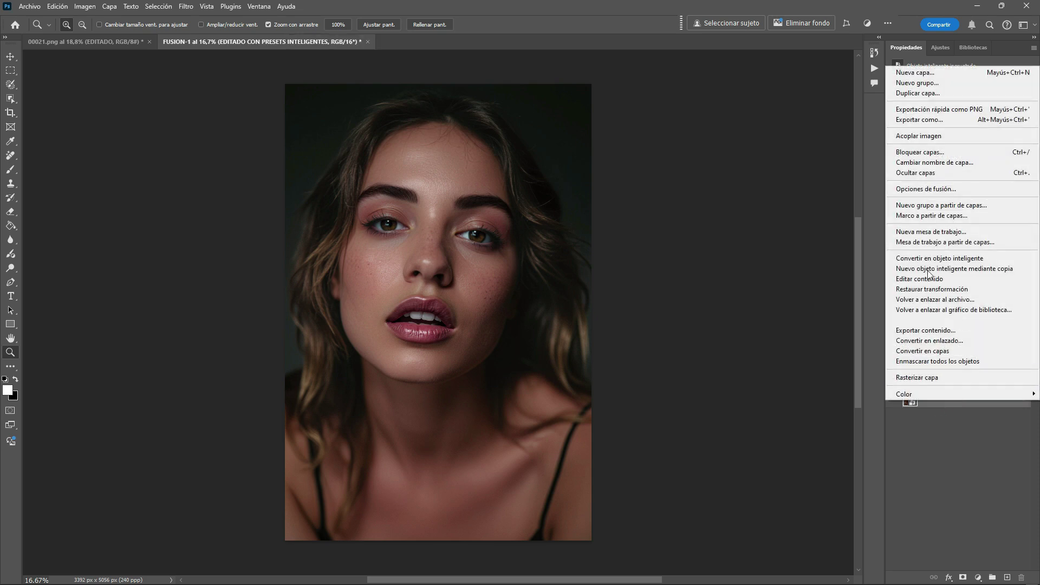
click(903, 95)
click(522, 148)
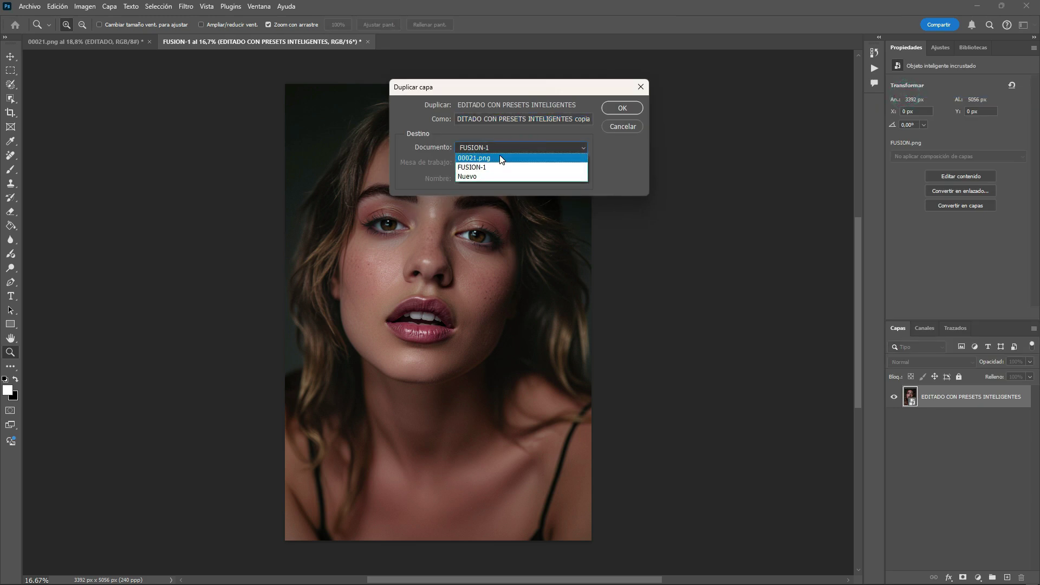
click(501, 159)
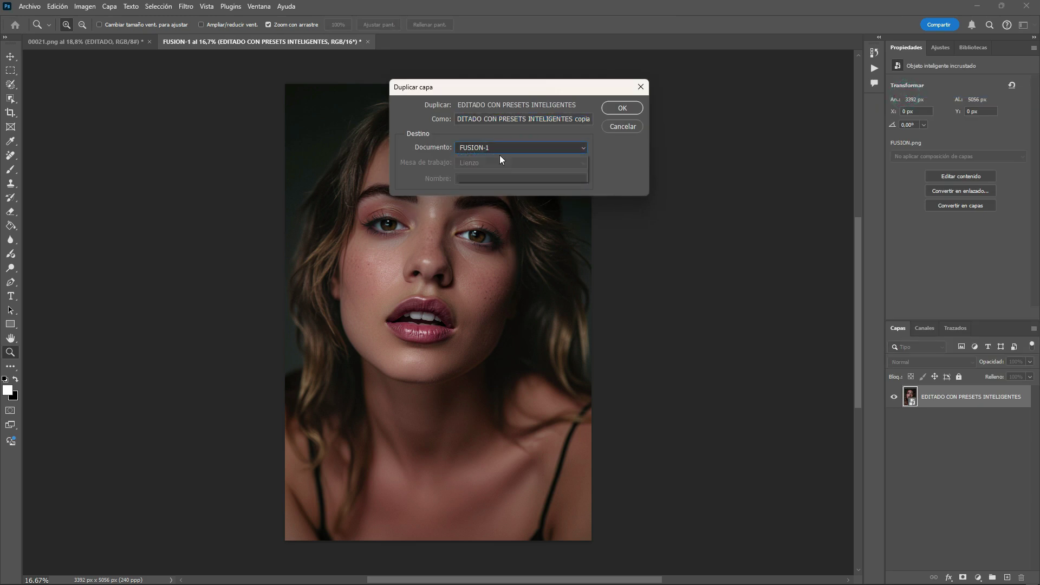
click(608, 106)
click(499, 228)
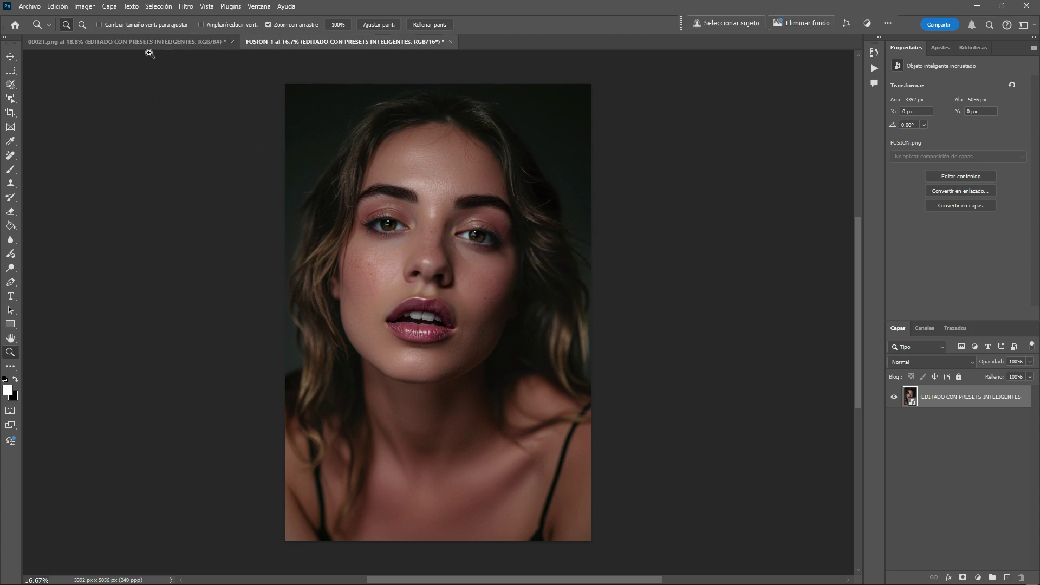
In 00021.png hide the EDITADO layer and toggle the new top layer to compare, leaving it visible
click(151, 44)
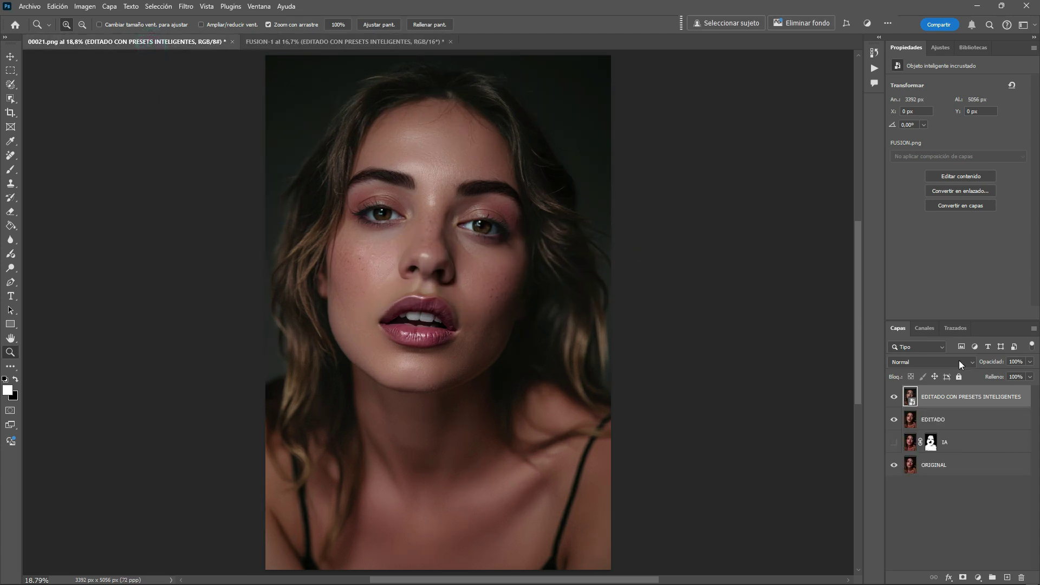
click(893, 397)
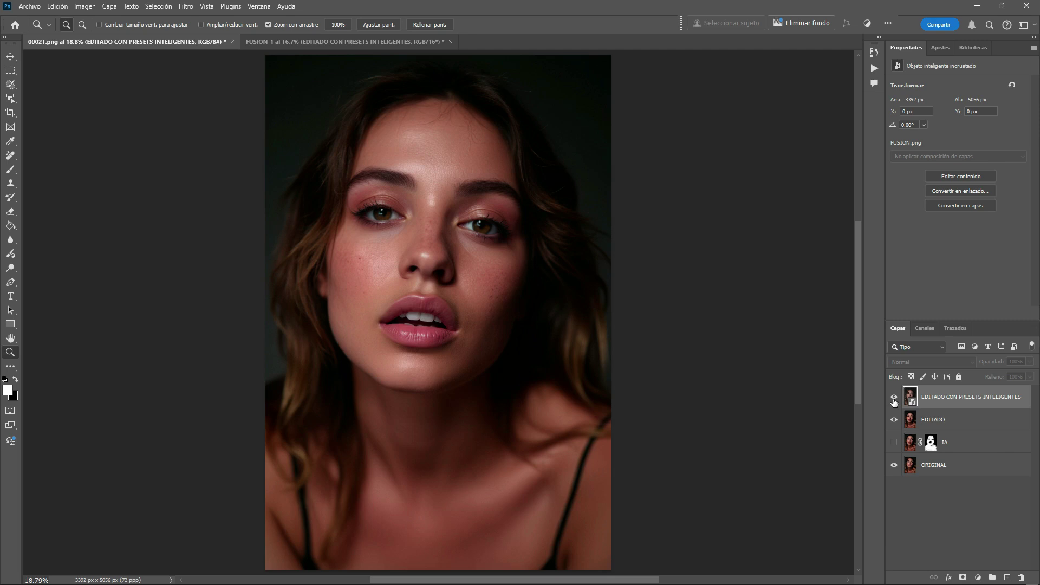
click(893, 418)
click(893, 397)
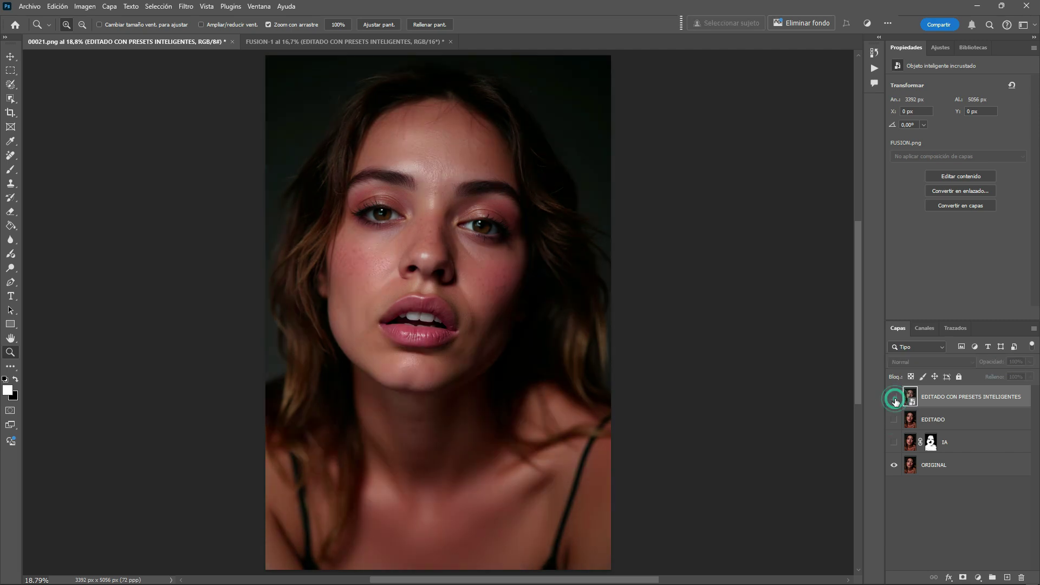
click(893, 397)
click(894, 397)
click(894, 397)
click(894, 397)
click(894, 397)
click(974, 400)
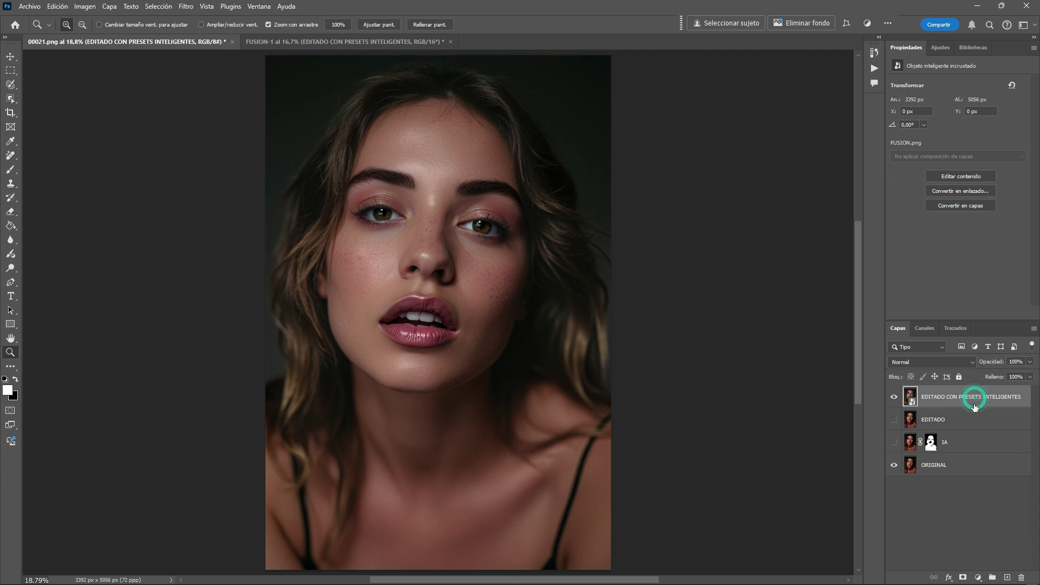
Add a Selective Color adjustment layer clipped to EDITADO CON PRESETS INTELIGENTES
click(980, 578)
click(981, 572)
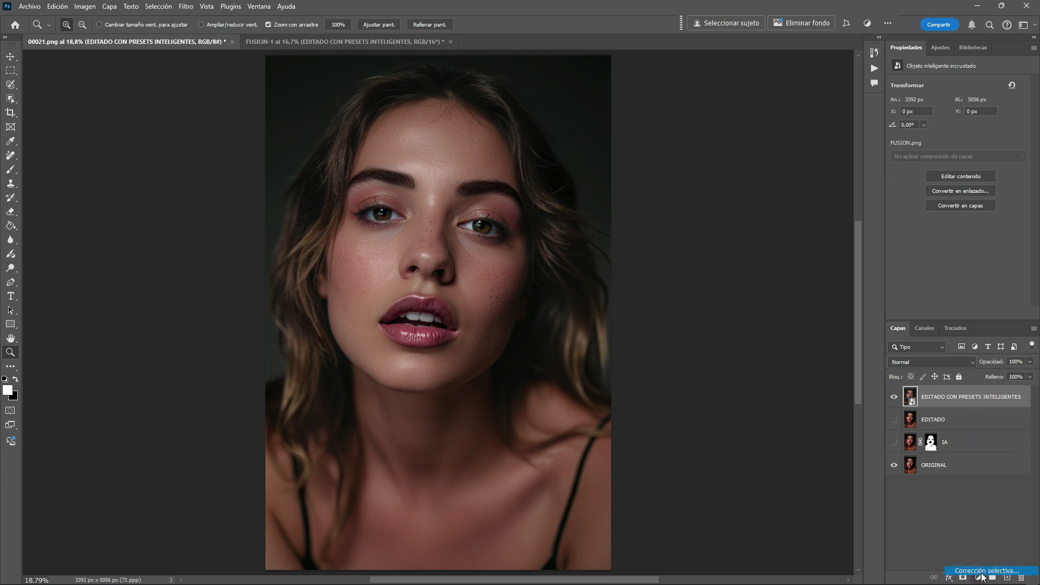
click(958, 313)
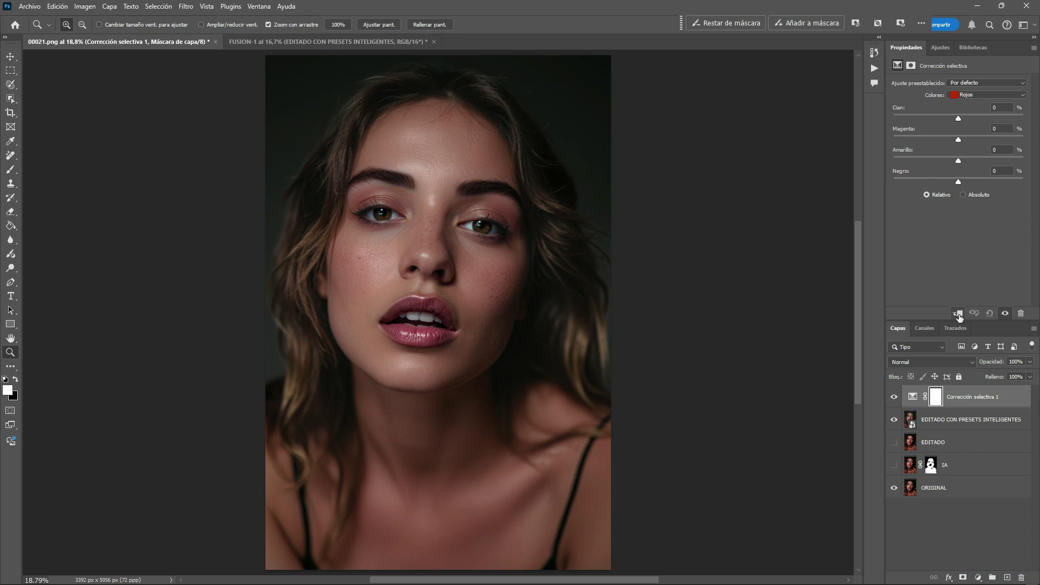
Set Negro to +4 in the Negros range and +5 in the Neutros range
click(974, 95)
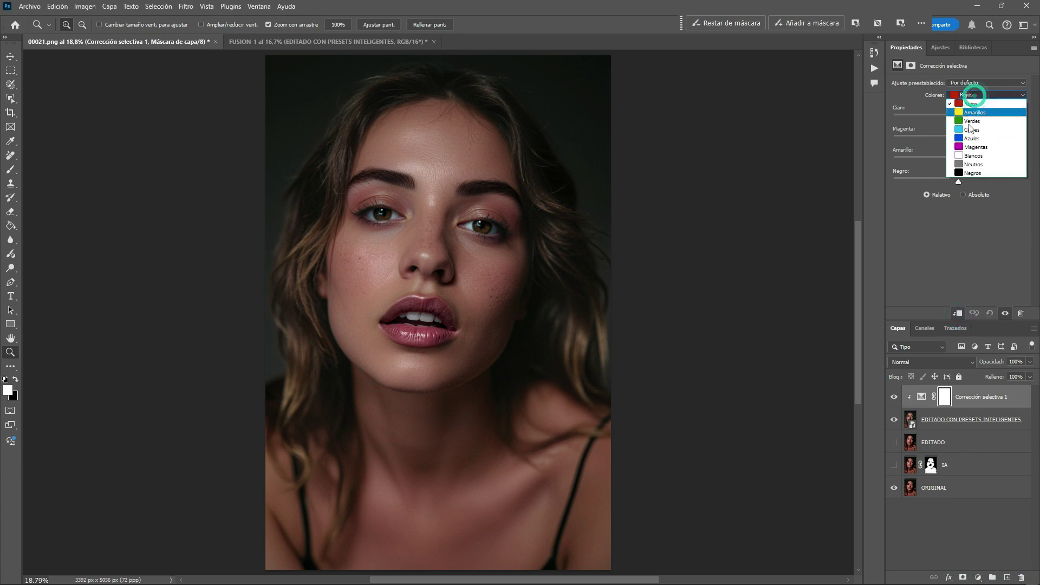
click(973, 174)
drag(958, 183, 960, 183)
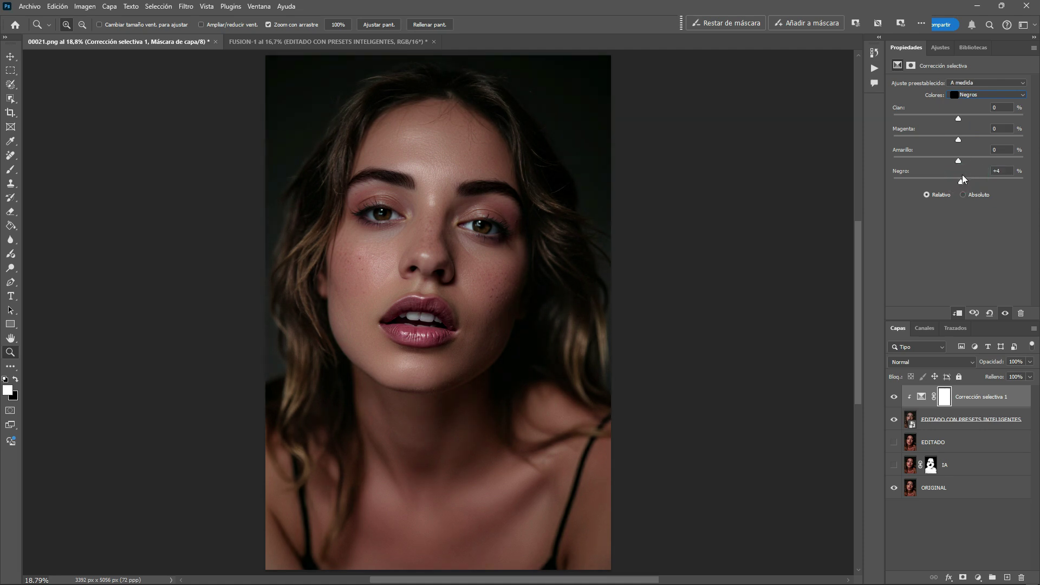
click(975, 97)
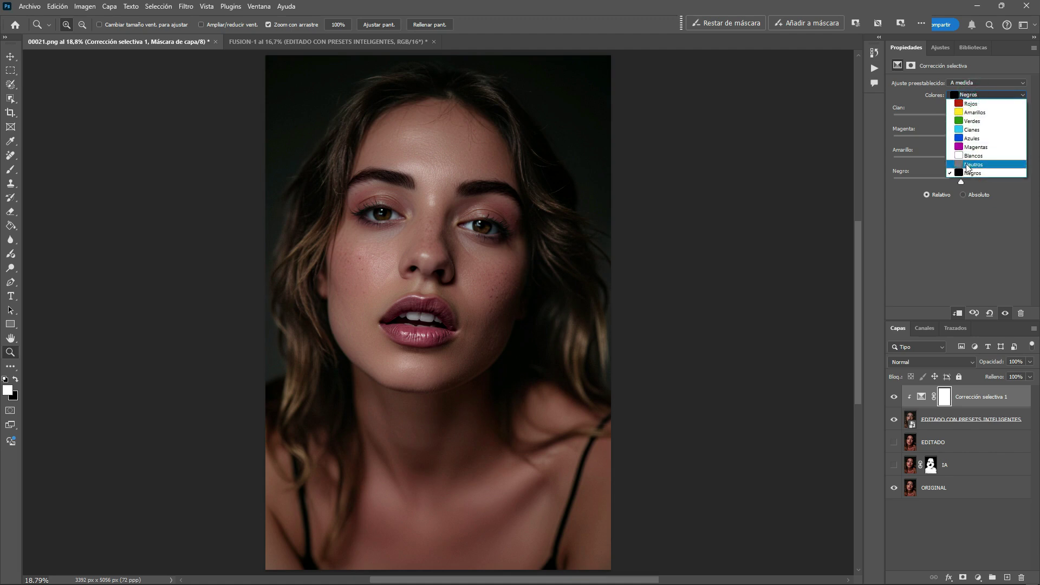
click(966, 164)
drag(959, 182, 962, 181)
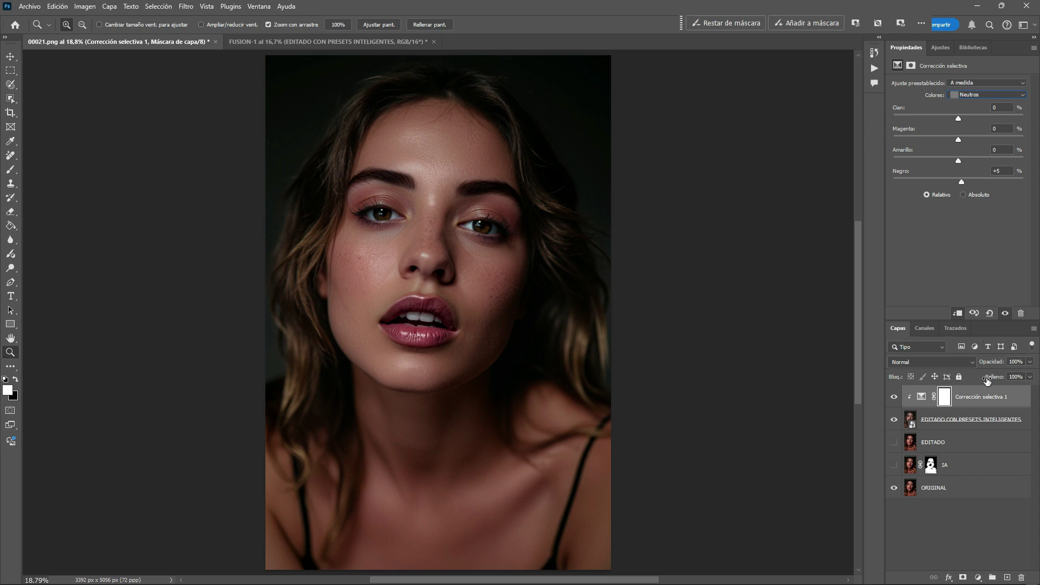
Stamp all visible edits onto a new layer and group the layers below into Grupo 1
click(1021, 399)
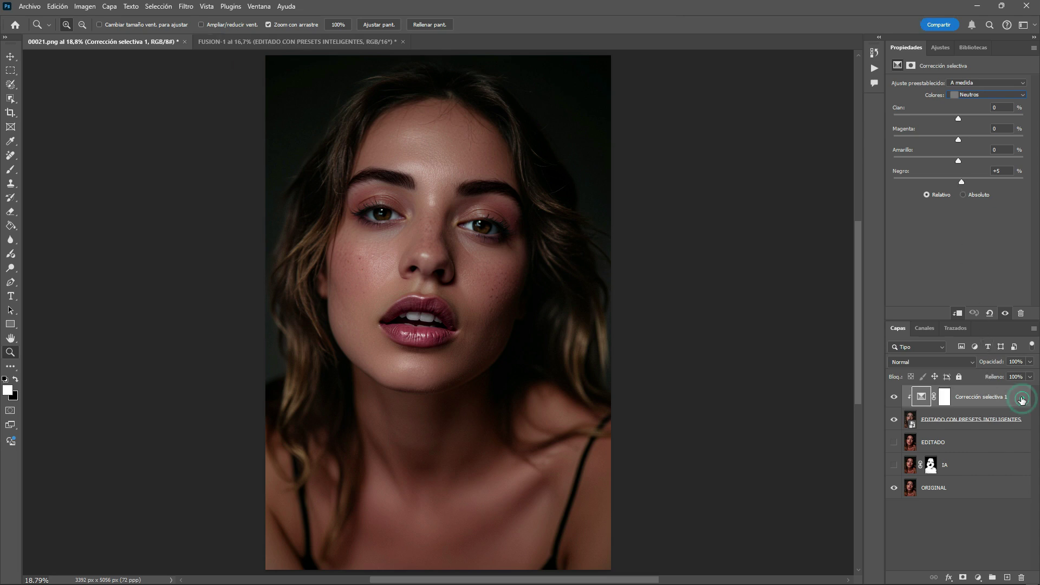
key(ctrl+shift+alt+e)
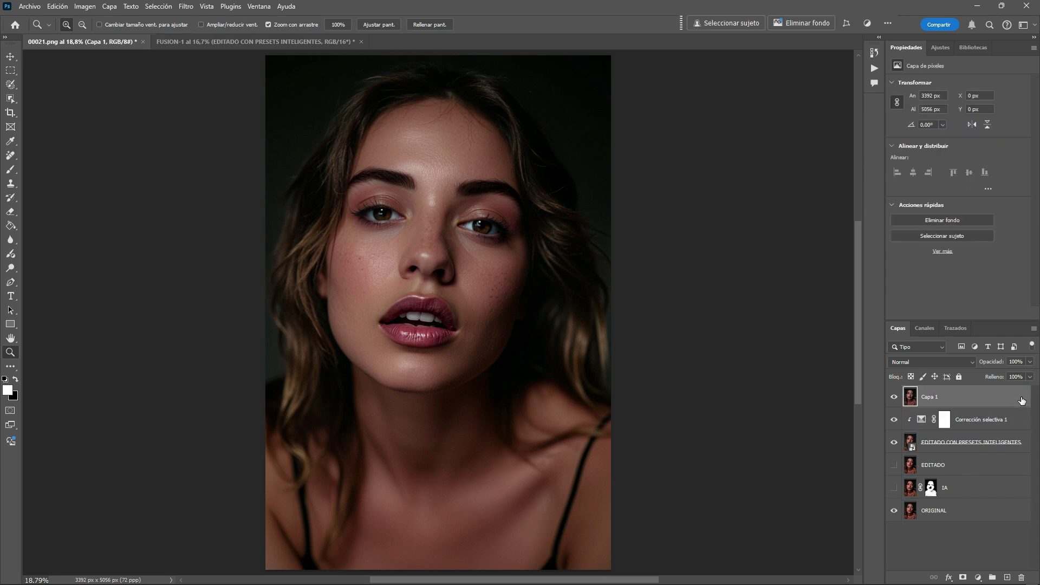
click(995, 418)
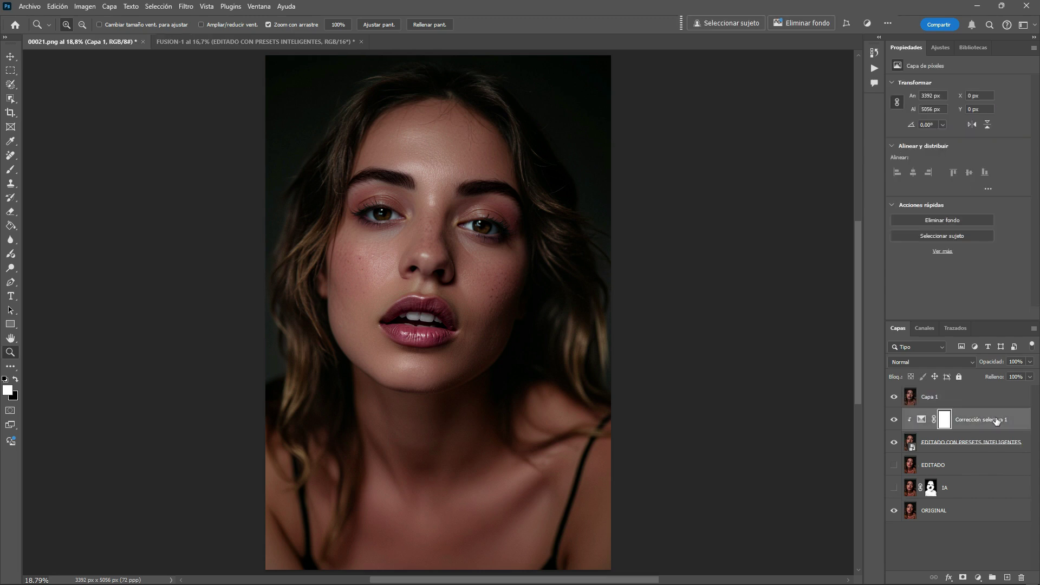
shift+click(993, 486)
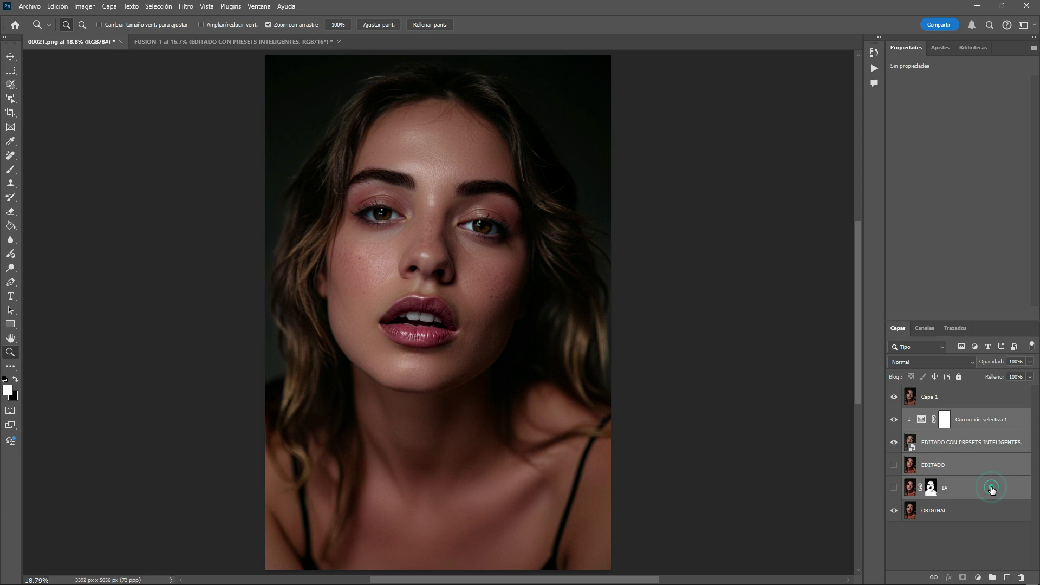
key(ctrl+g)
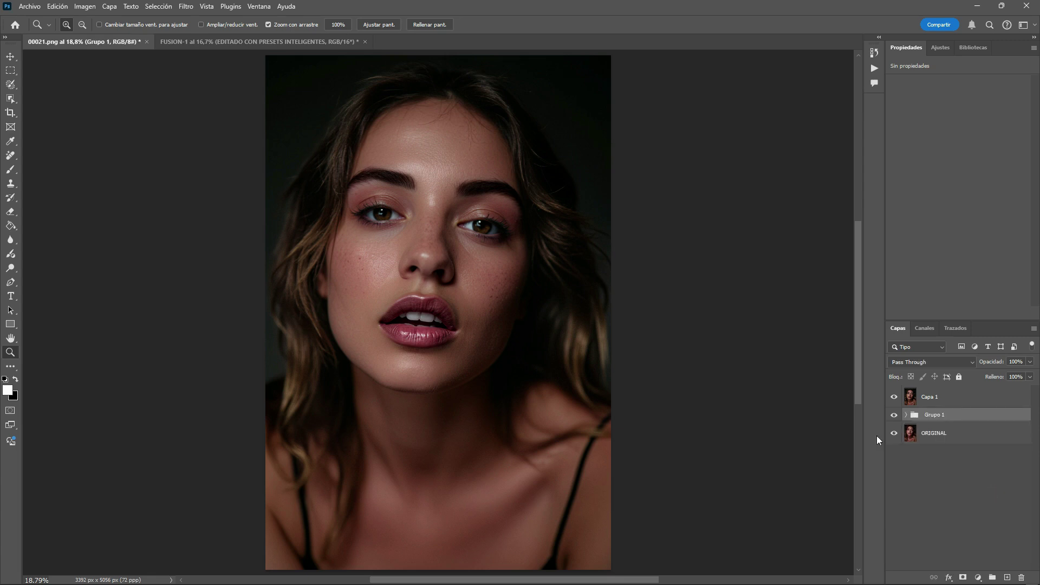
Hide Grupo 1 and toggle the stamped layer to compare, leaving it visible
click(894, 415)
click(894, 397)
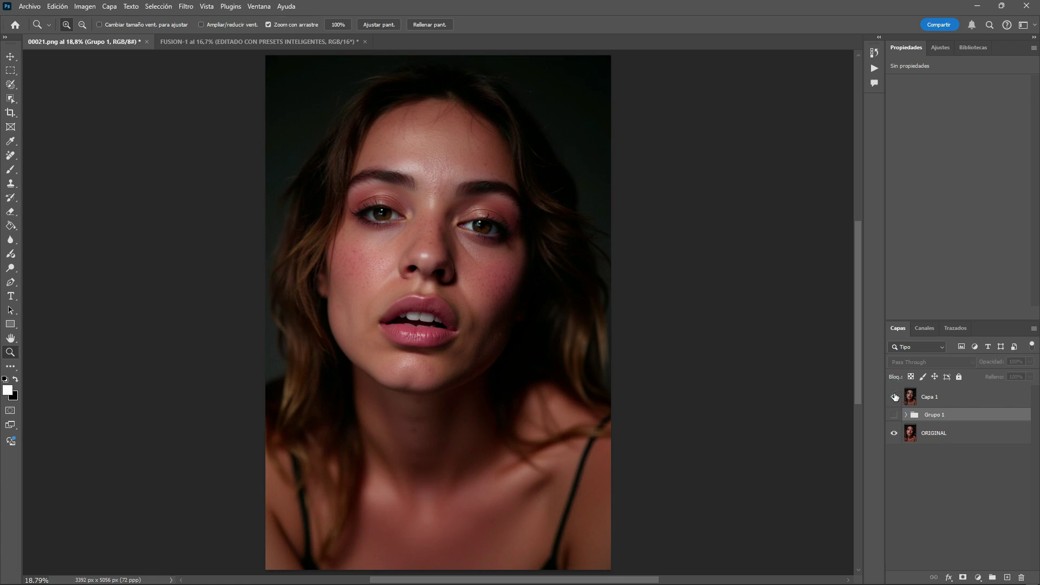
click(894, 397)
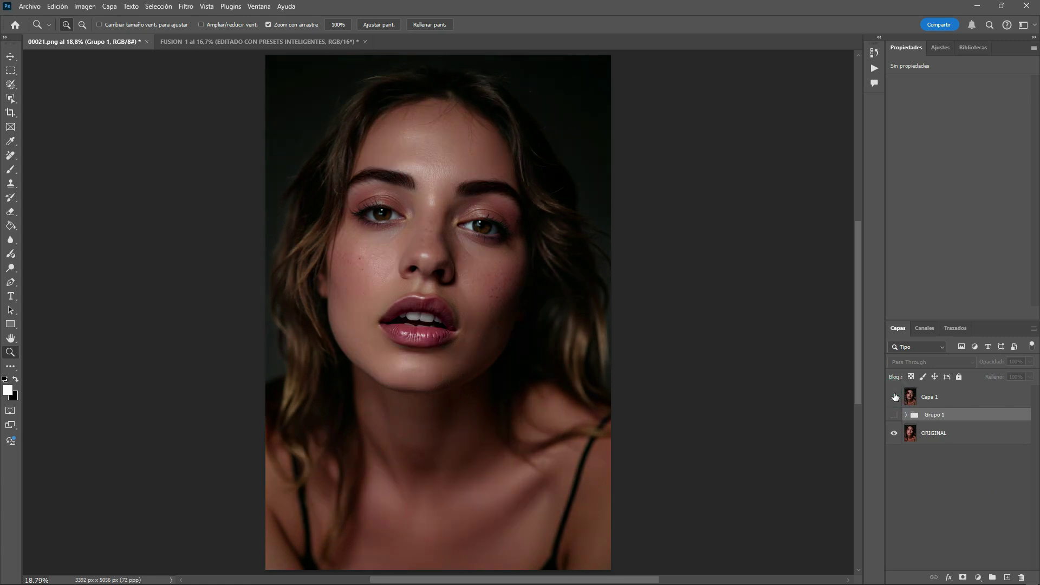
click(894, 397)
click(895, 397)
Rename the stamped layer 'EDITADO CON PRESETS Y CORRECCIÓN SELECTIVA'
double_click(939, 396)
click(939, 396)
text(P)
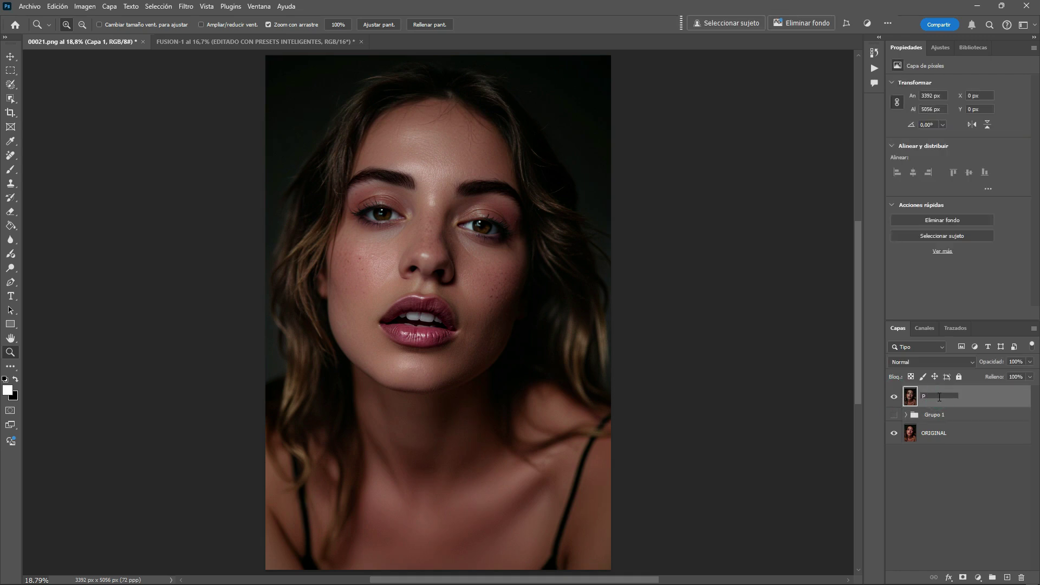
text(DITADO )
text(CON P)
text(CORRECCIÓN SELECTIVA)
click(1002, 404)
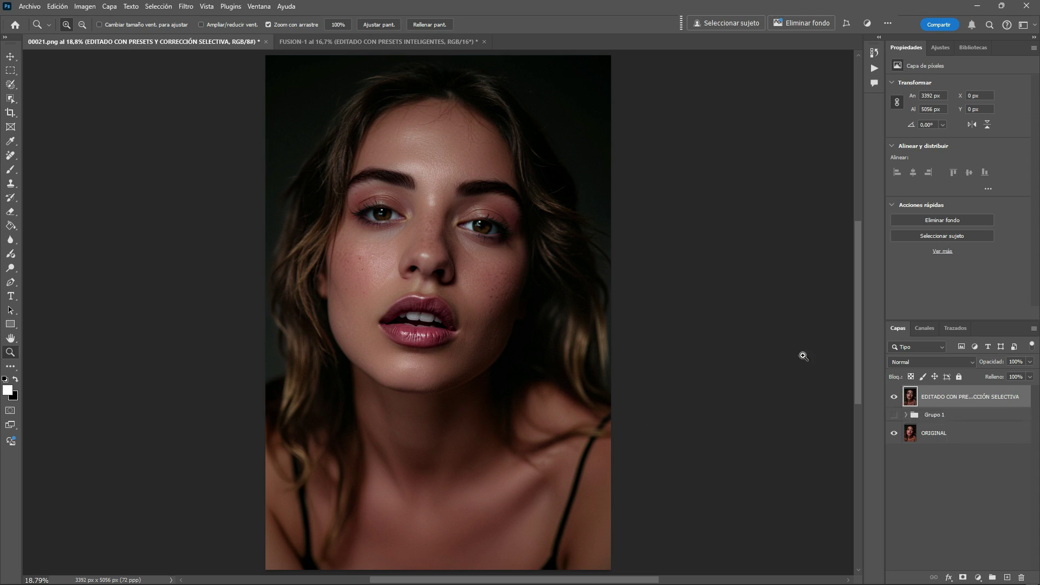
Run the -TEXTURA action to add a masked texture layer on top
click(872, 70)
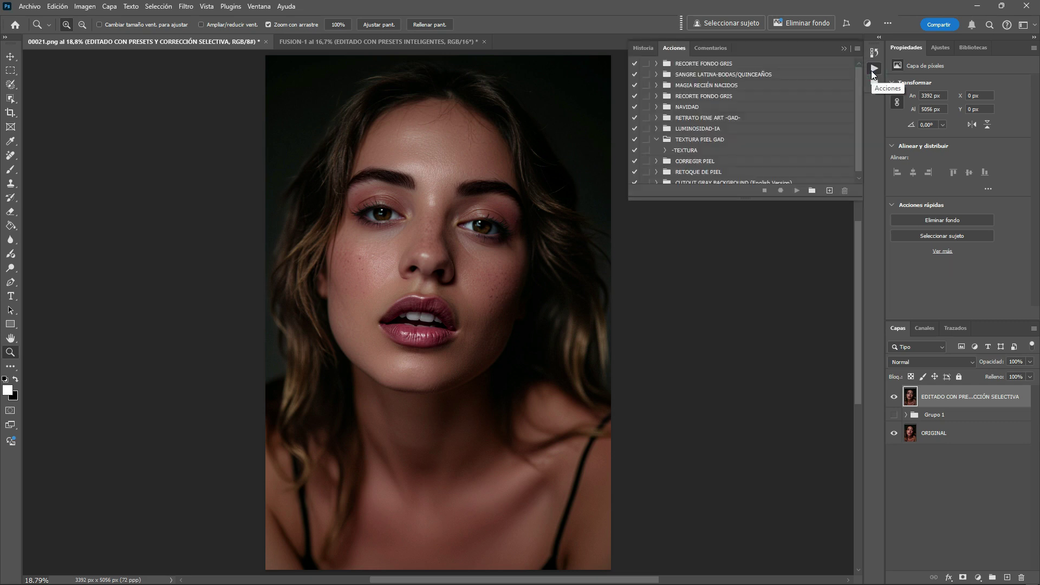
click(709, 151)
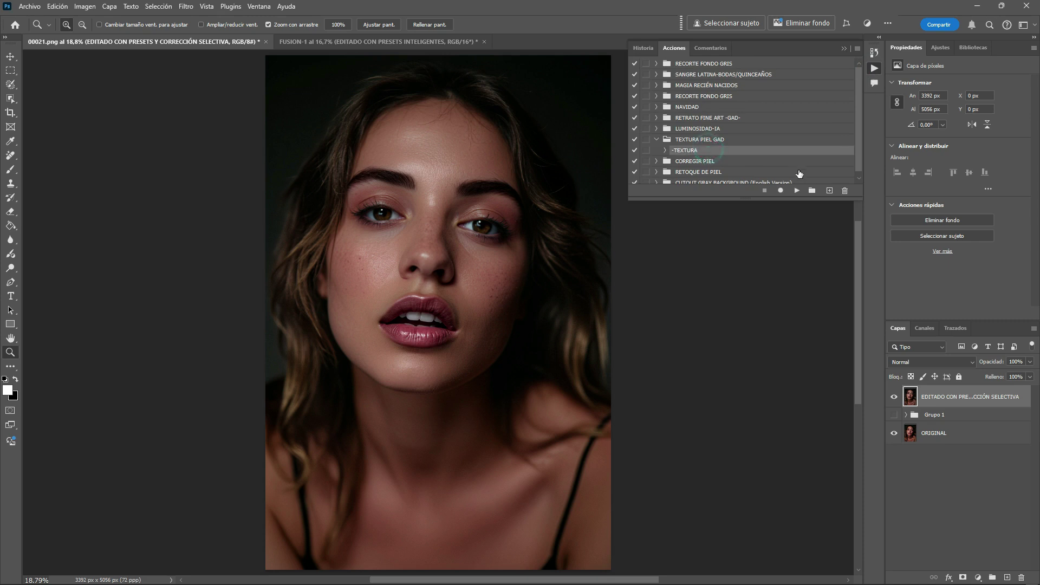
click(797, 191)
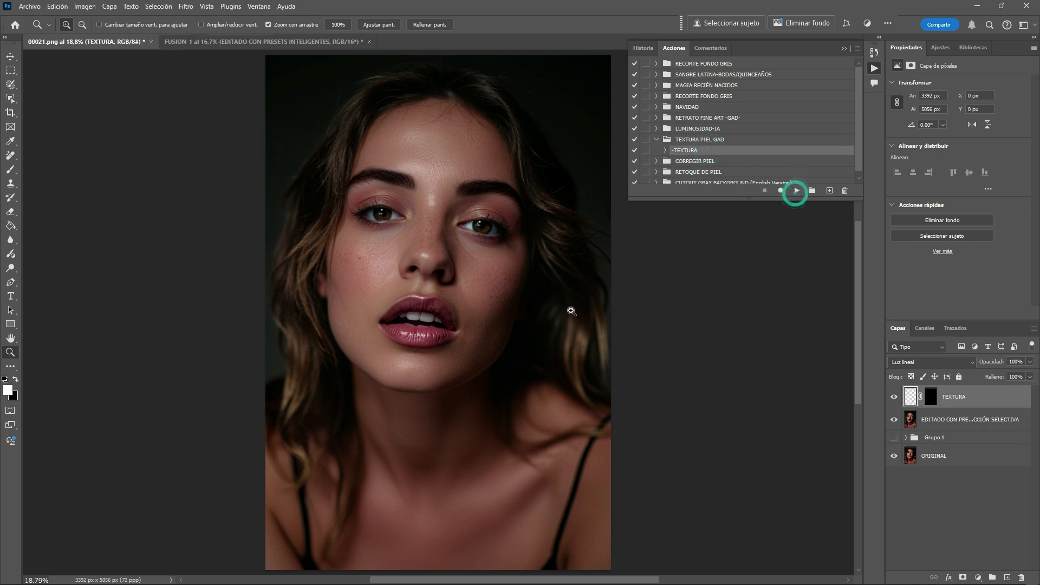
click(843, 47)
Brush the TEXTURA mask white over both cheeks and the nose
click(381, 289)
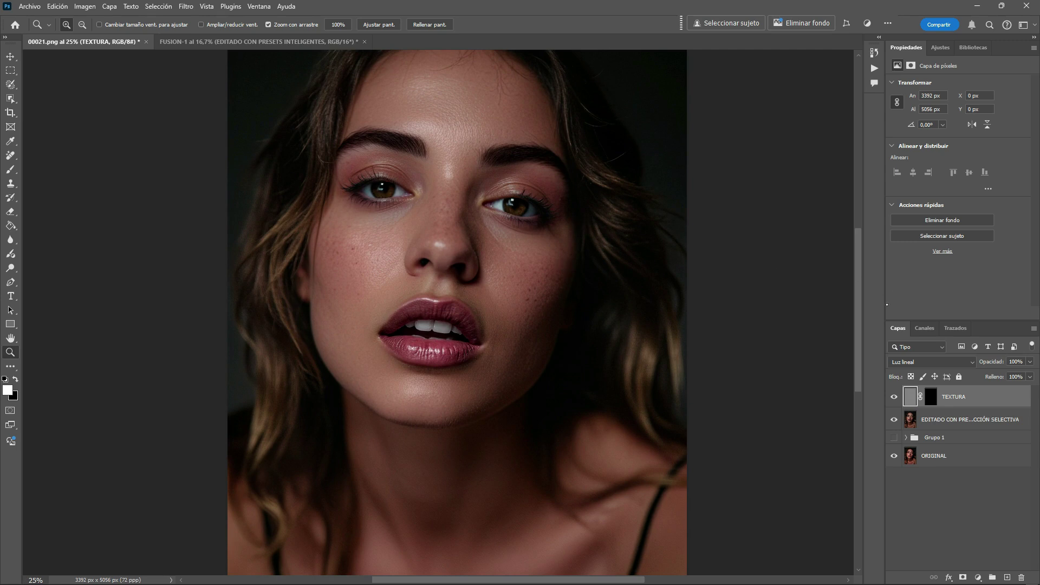
click(930, 397)
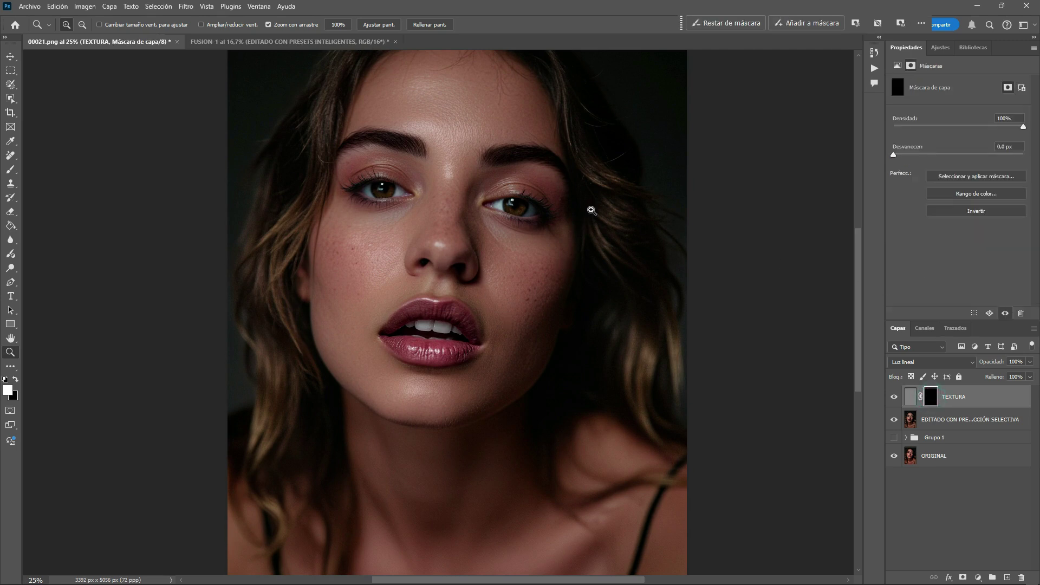
key(b)
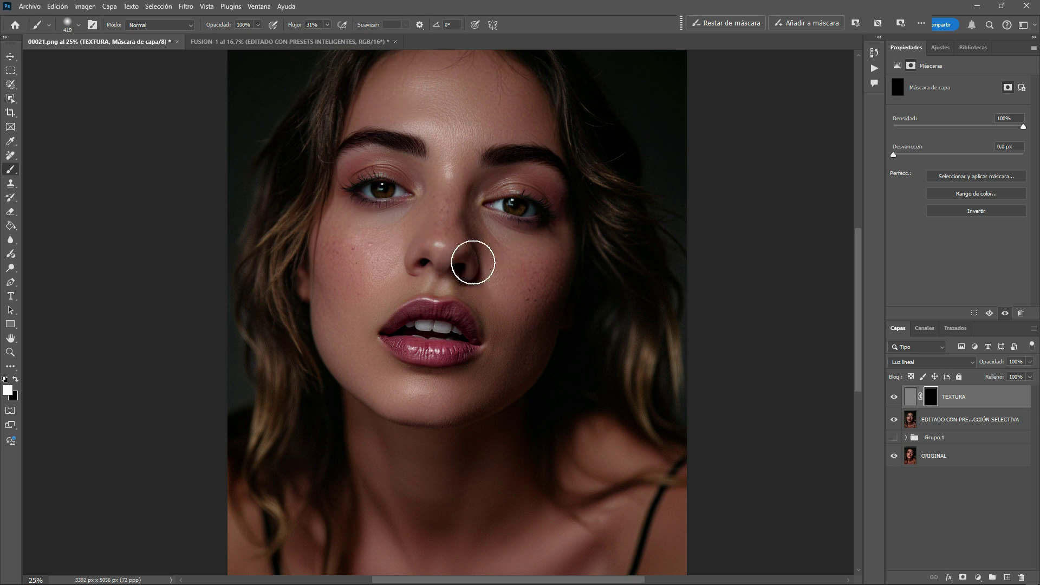
mouse_move(370, 243)
mouse_down()
mouse_move(349, 235)
mouse_move(399, 221)
mouse_move(347, 283)
mouse_move(351, 298)
mouse_move(406, 216)
mouse_move(353, 216)
mouse_move(344, 236)
mouse_up()
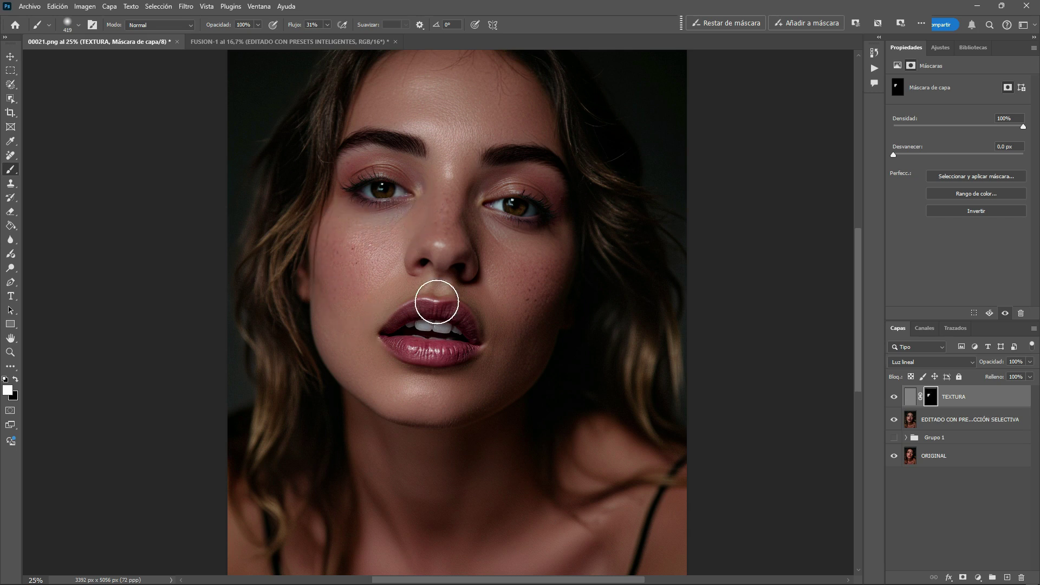
mouse_move(509, 241)
mouse_down()
mouse_move(542, 262)
mouse_move(513, 300)
mouse_move(531, 281)
mouse_move(525, 260)
mouse_move(542, 265)
mouse_up()
mouse_move(452, 202)
mouse_down()
mouse_move(446, 234)
mouse_move(425, 222)
mouse_move(443, 246)
mouse_move(462, 221)
mouse_move(452, 239)
mouse_move(375, 296)
mouse_up()
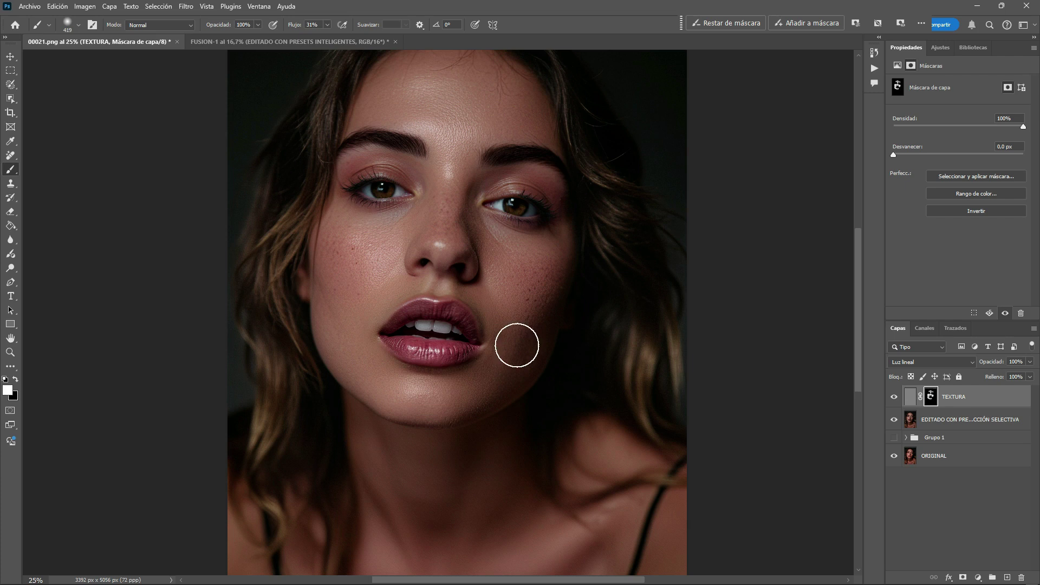
Compare the portrait with and without TEXTURA, fitting the whole image on screen
click(894, 398)
click(895, 398)
click(895, 398)
click(11, 352)
click(379, 24)
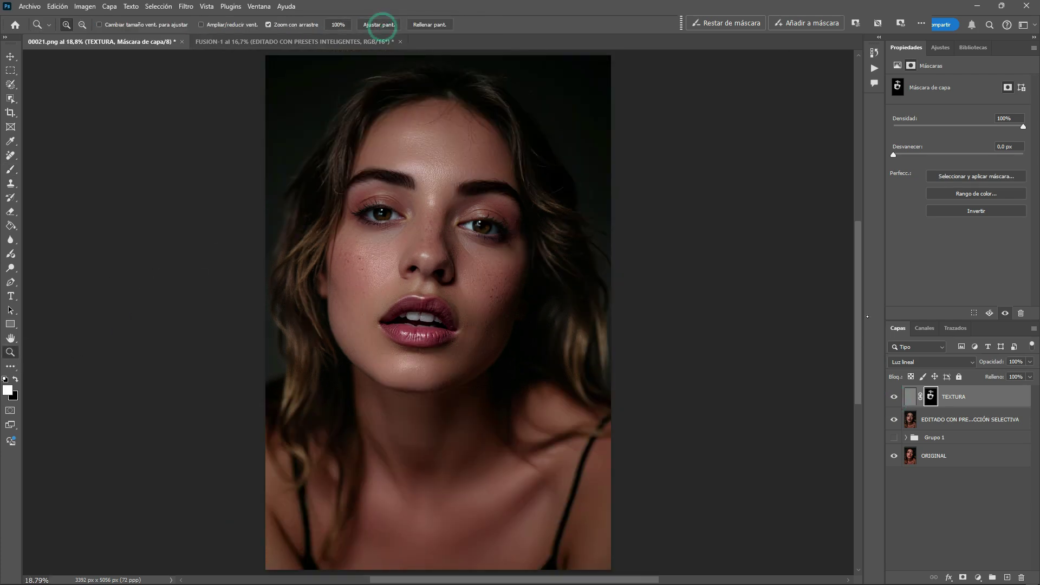
click(894, 398)
click(894, 400)
Stamp all visible edits onto a new top layer named 'EDICIÓN FINAL'
click(992, 399)
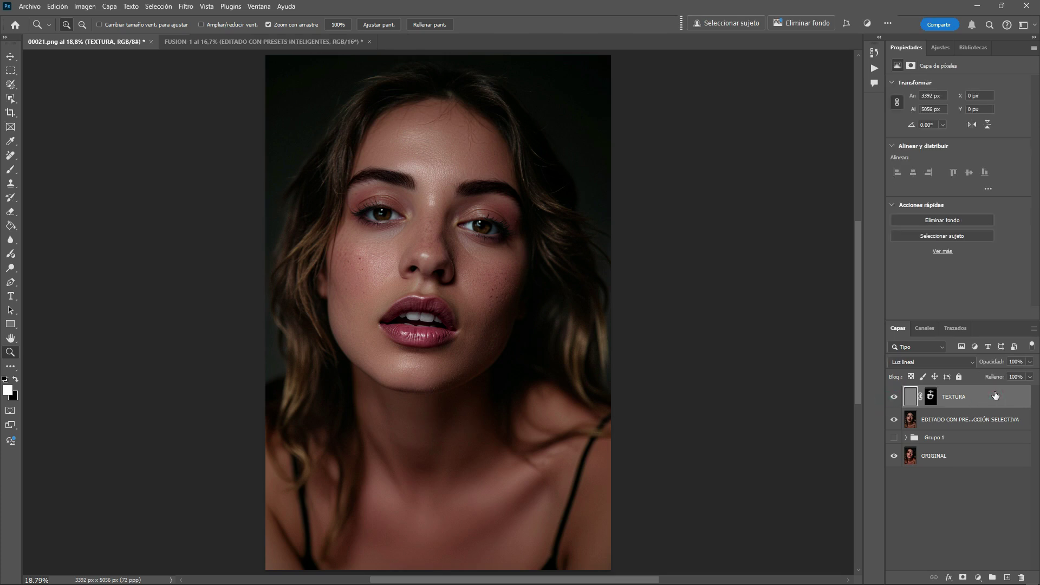
key(ctrl+shift+alt+e)
text(EDICIÓN FINAL)
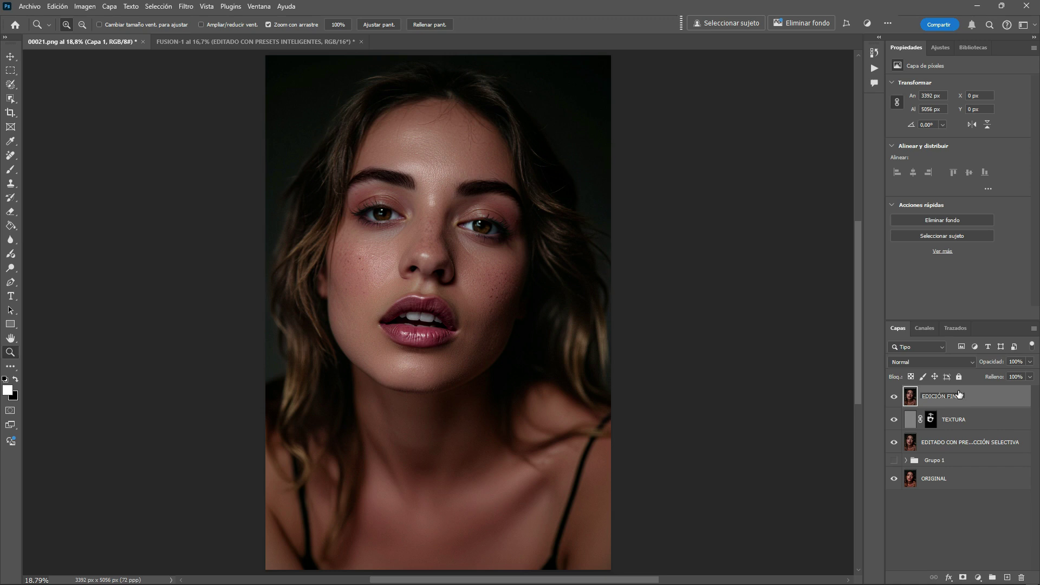
key(Return)
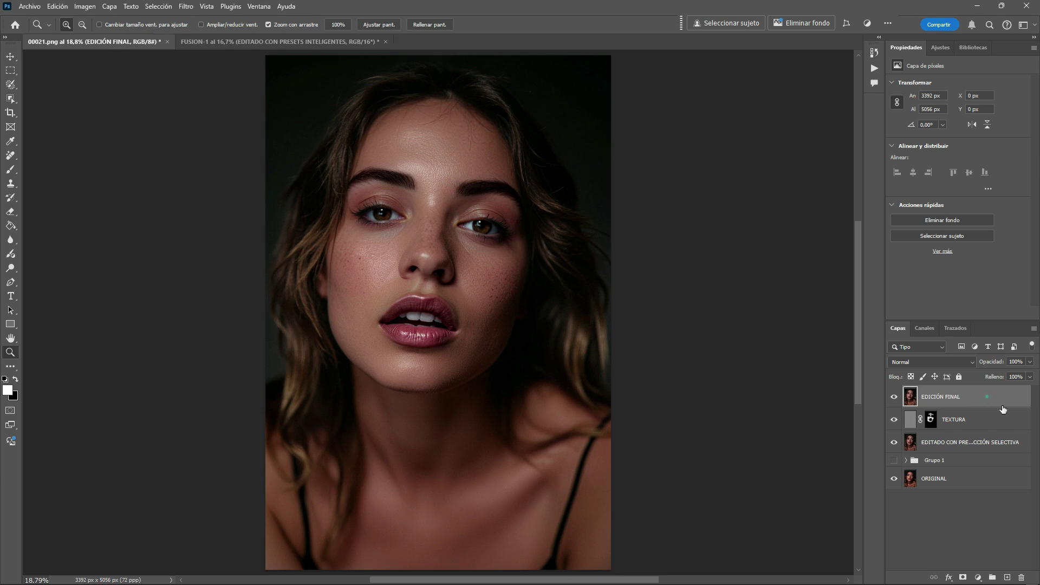